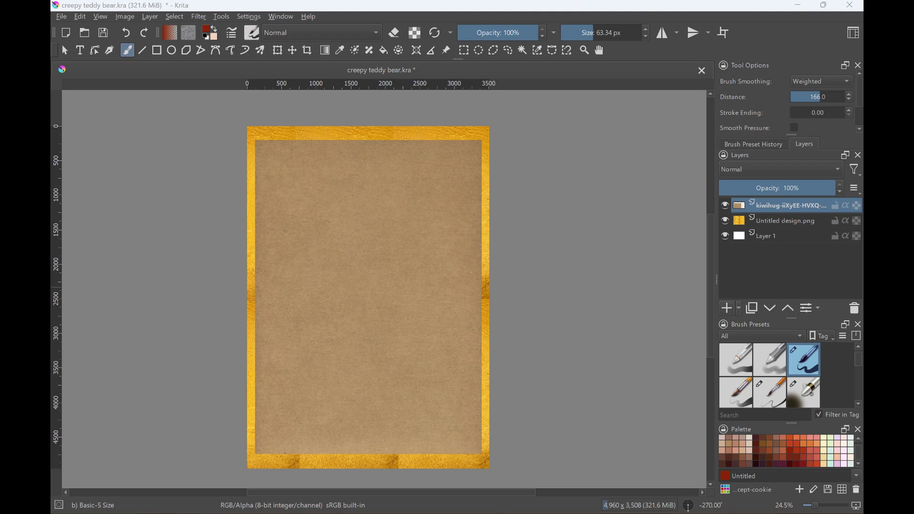
# On a new paint layer, sketch the bear's round head, two ears and oval body.
pyautogui.press('Insert')
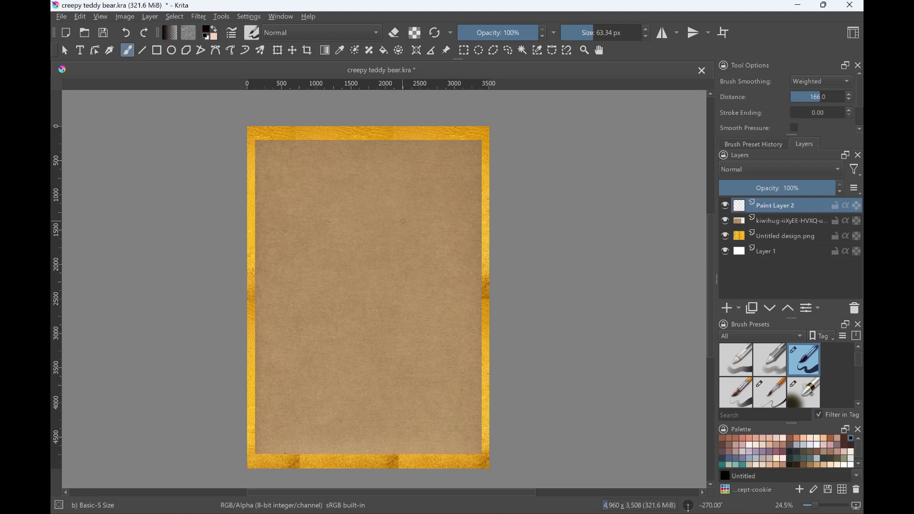
pyautogui.moveTo(404, 221)
pyautogui.mouseDown()
pyautogui.moveTo(333, 221)
pyautogui.moveTo(331, 280)
pyautogui.moveTo(410, 246)
pyautogui.moveTo(402, 225)
pyautogui.mouseUp()
pyautogui.moveTo(319, 228)
pyautogui.mouseDown()
pyautogui.moveTo(360, 210)
pyautogui.moveTo(422, 233)
pyautogui.moveTo(411, 246)
pyautogui.mouseUp()
pyautogui.moveTo(343, 286)
pyautogui.mouseDown()
pyautogui.moveTo(318, 305)
pyautogui.moveTo(315, 377)
pyautogui.moveTo(367, 423)
pyautogui.moveTo(414, 322)
pyautogui.moveTo(401, 283)
pyautogui.mouseUp()
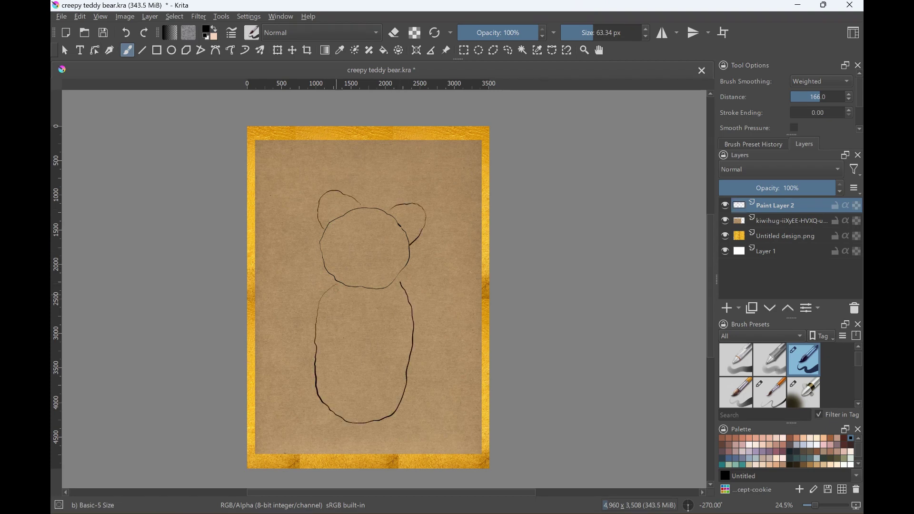
# Draw both arm loops, redrawing the left side of the body after undoing misdrawn strokes.
pyautogui.moveTo(310, 281); pyautogui.dragTo(300, 329)
pyautogui.hotkey('ctrl', 'z')
pyautogui.moveTo(298, 290)
pyautogui.mouseDown()
pyautogui.moveTo(290, 317)
pyautogui.moveTo(322, 285)
pyautogui.mouseUp()
pyautogui.hotkey('ctrl', 'z')
pyautogui.hotkey('ctrl', 'z')
pyautogui.hotkey('ctrl', 'z')
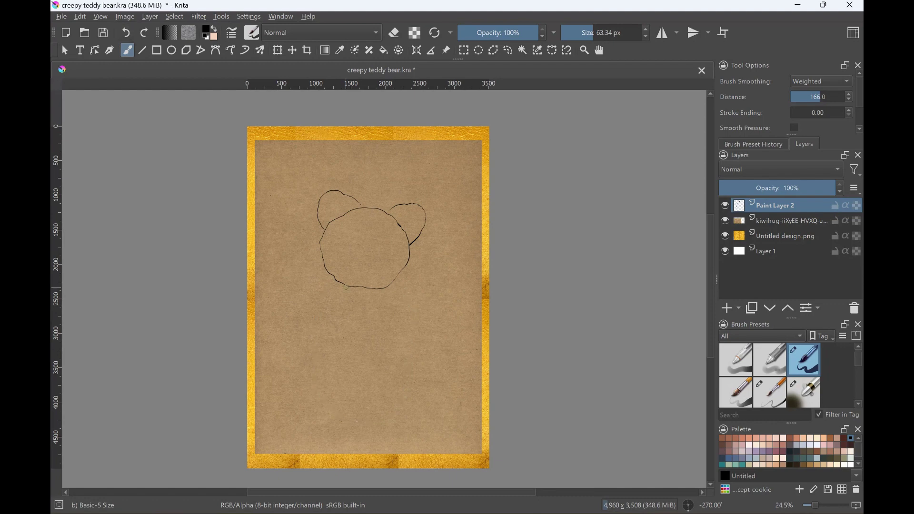
pyautogui.moveTo(344, 287)
pyautogui.mouseDown()
pyautogui.moveTo(357, 385)
pyautogui.moveTo(409, 310)
pyautogui.moveTo(395, 285)
pyautogui.mouseUp()
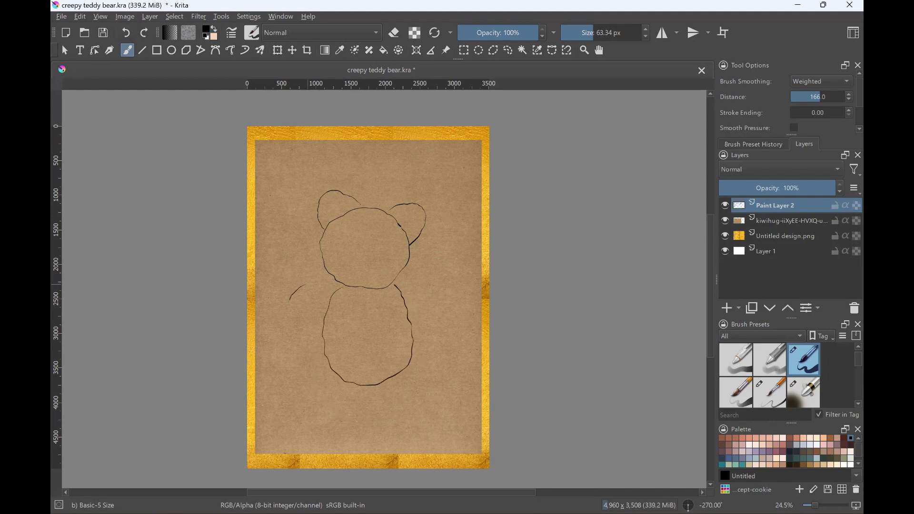
pyautogui.moveTo(305, 285); pyautogui.dragTo(330, 289)
pyautogui.moveTo(411, 285)
pyautogui.mouseDown()
pyautogui.moveTo(429, 303)
pyautogui.moveTo(417, 272)
pyautogui.mouseUp()
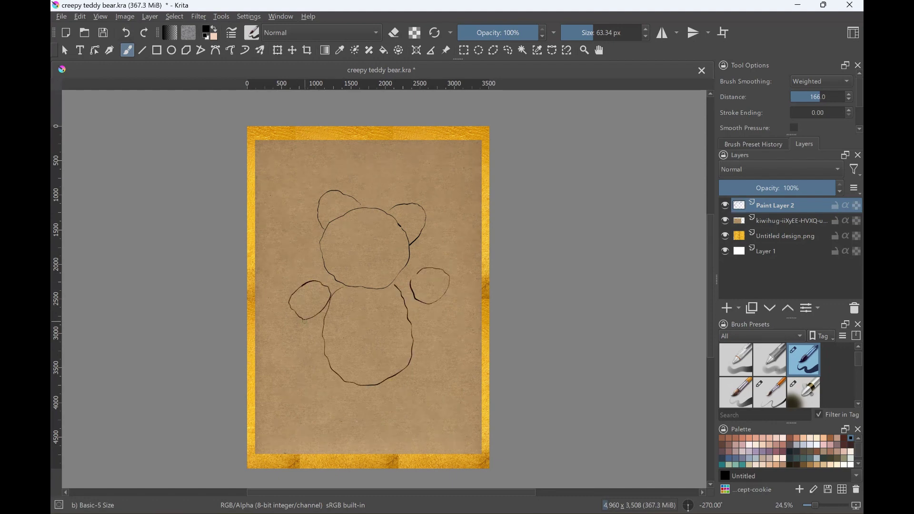
# Join the tops and lower edges of both arms to the body.
pyautogui.moveTo(330, 289); pyautogui.dragTo(346, 285)
pyautogui.moveTo(333, 308); pyautogui.dragTo(302, 321)
pyautogui.moveTo(391, 285)
pyautogui.mouseDown()
pyautogui.moveTo(412, 278)
pyautogui.moveTo(421, 307)
pyautogui.mouseUp()
pyautogui.hotkey('ctrl', 'z')
pyautogui.hotkey('ctrl', 'z')
pyautogui.hotkey('ctrl', 'z')
pyautogui.hotkey('ctrl', 'z')
pyautogui.hotkey('ctrl', 'z')
pyautogui.moveTo(332, 289); pyautogui.dragTo(412, 275)
pyautogui.moveTo(323, 313); pyautogui.dragTo(306, 321)
pyautogui.moveTo(405, 298); pyautogui.dragTo(421, 302)
# Draw two round feet, erase overlap on the right foot, and add a new paint layer.
pyautogui.moveTo(339, 338)
pyautogui.mouseDown()
pyautogui.moveTo(351, 367)
pyautogui.moveTo(415, 340)
pyautogui.moveTo(403, 381)
pyautogui.moveTo(391, 379)
pyautogui.mouseUp()
pyautogui.moveTo(377, 240); pyautogui.dragTo(455, 222)
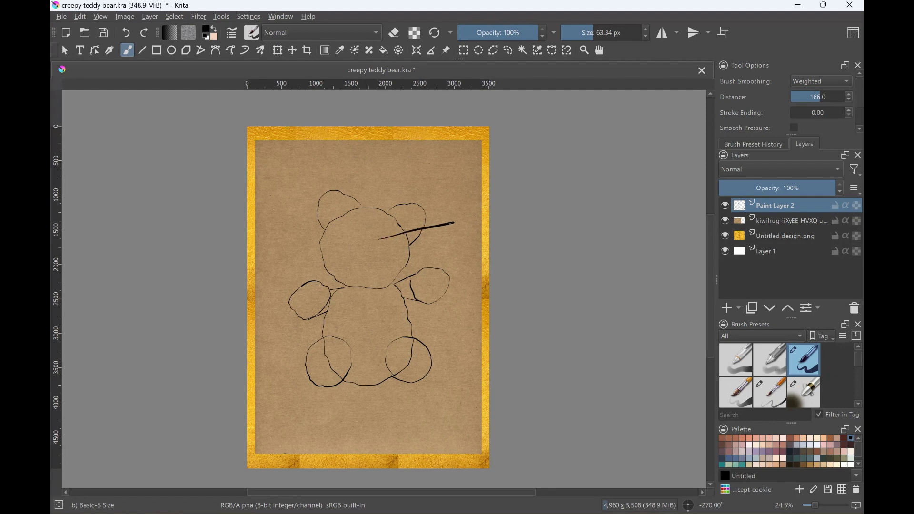
pyautogui.moveTo(383, 254); pyautogui.dragTo(450, 227)
pyautogui.hotkey('ctrl', 'z')
pyautogui.hotkey('ctrl', 'z')
pyautogui.press('e')
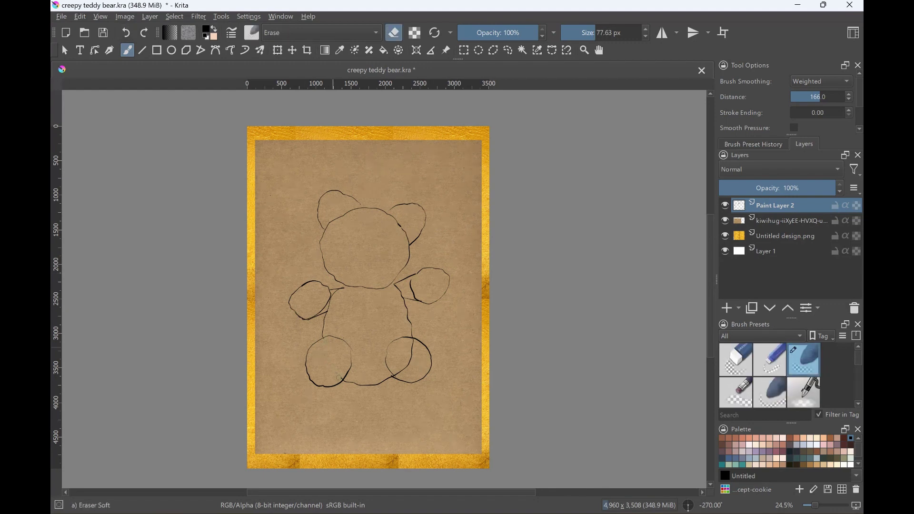
pyautogui.moveTo(410, 352); pyautogui.dragTo(408, 367)
pyautogui.press('Insert')
pyautogui.scroll(-2, 771, 376)
# Test the basic brush at a smaller size, then undo the test lines and extra layer.
pyautogui.click(804, 366)
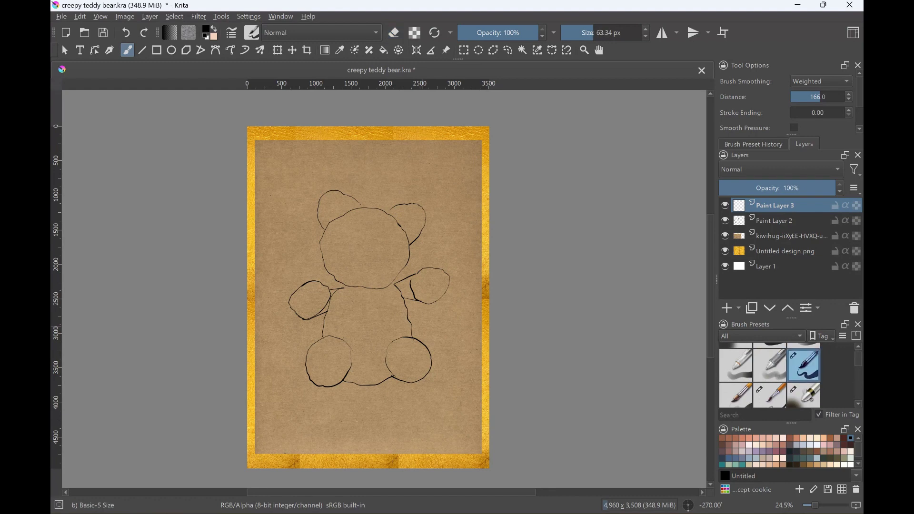
pyautogui.moveTo(379, 309); pyautogui.dragTo(414, 309)
pyautogui.hotkey('ctrl', 'z')
pyautogui.press('[')
pyautogui.press('[')
pyautogui.press('[')
pyautogui.moveTo(379, 322)
pyautogui.mouseDown()
pyautogui.moveTo(380, 309)
pyautogui.moveTo(441, 310)
pyautogui.mouseUp()
pyautogui.moveTo(380, 323); pyautogui.dragTo(416, 321)
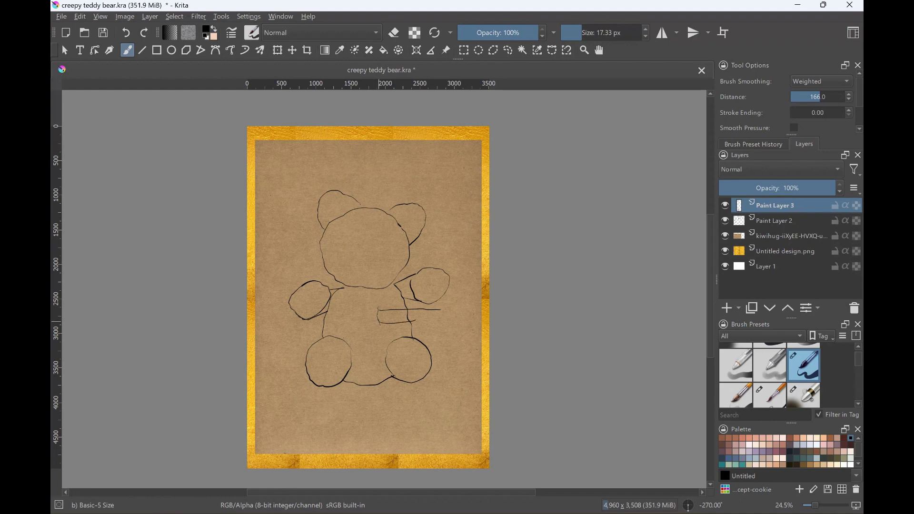
pyautogui.hotkey('ctrl', 'z')
pyautogui.hotkey('ctrl', 'z')
pyautogui.hotkey('ctrl', 'z')
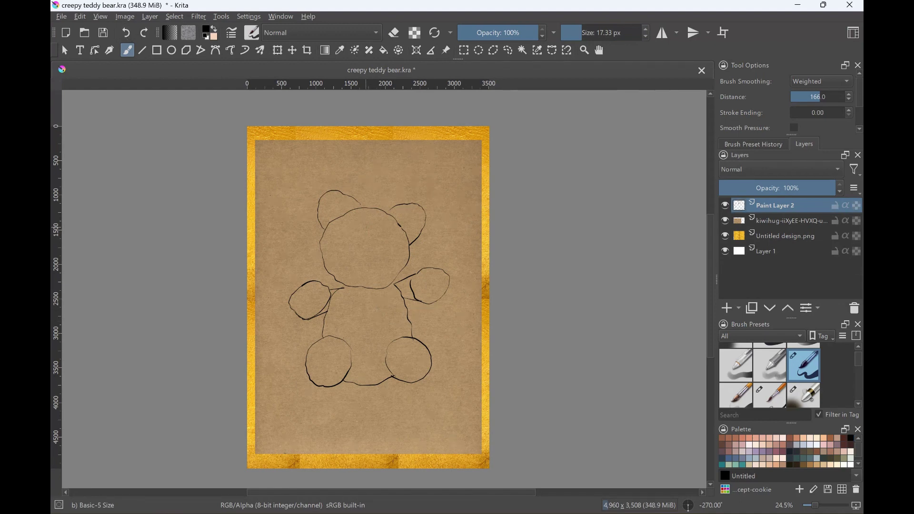
# Draw the knife blade jutting into the bear's head, tidying strokes with the soft eraser.
pyautogui.moveTo(358, 230)
pyautogui.mouseDown()
pyautogui.moveTo(377, 230)
pyautogui.moveTo(400, 171)
pyautogui.moveTo(399, 194)
pyautogui.moveTo(378, 232)
pyautogui.mouseUp()
pyautogui.hotkey('ctrl', 'z')
pyautogui.hotkey('ctrl', 'z')
pyautogui.hotkey('ctrl', 'z')
pyautogui.moveTo(399, 197); pyautogui.dragTo(377, 230)
pyautogui.scroll(2, 770, 376)
pyautogui.scroll(2, 770, 376)
pyautogui.click(804, 361)
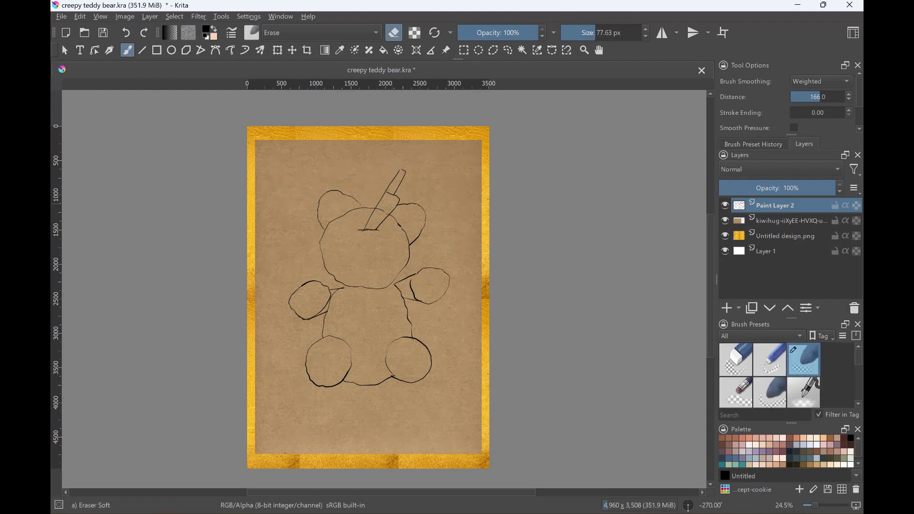
pyautogui.scroll(-2, 770, 376)
pyautogui.scroll(-2, 770, 376)
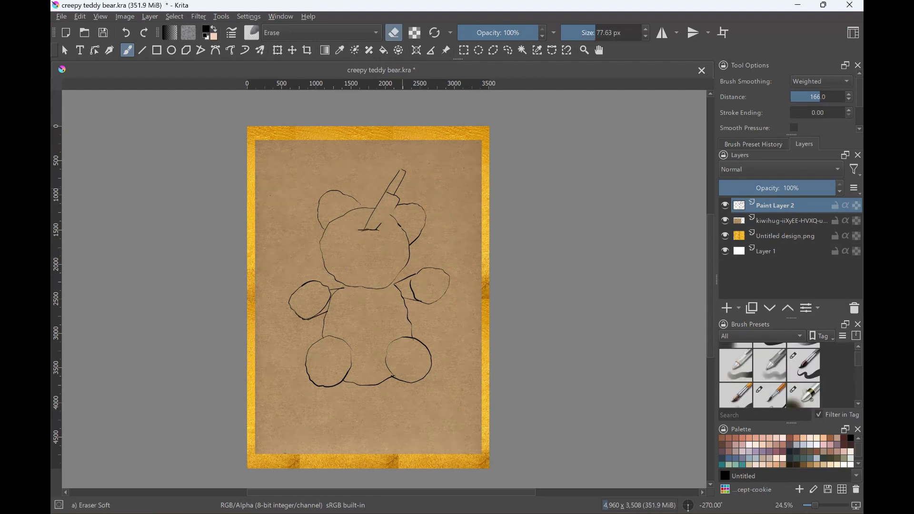
pyautogui.click(804, 364)
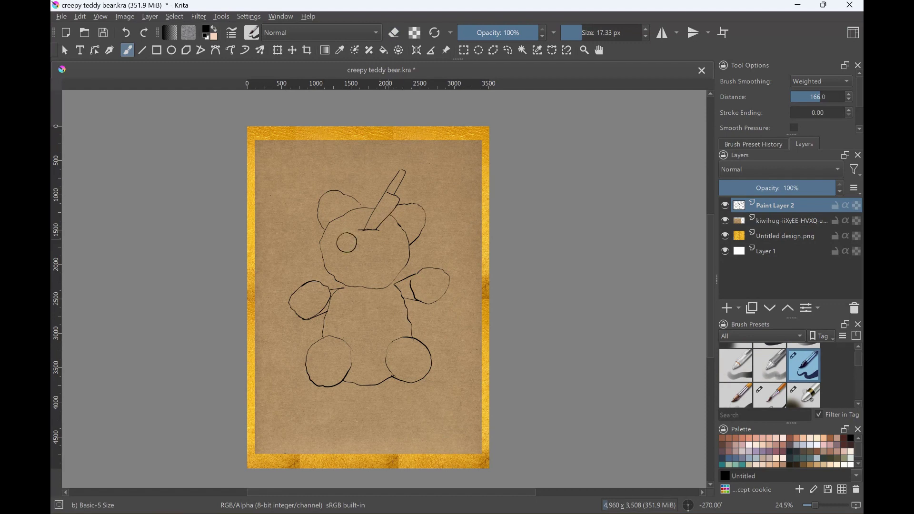
# Draw the second eye, a drip down the face, a belly heart and a line below the face.
pyautogui.moveTo(387, 237)
pyautogui.mouseDown()
pyautogui.moveTo(382, 251)
pyautogui.moveTo(396, 239)
pyautogui.mouseUp()
pyautogui.moveTo(355, 275)
pyautogui.mouseDown()
pyautogui.moveTo(390, 265)
pyautogui.moveTo(363, 279)
pyautogui.mouseUp()
pyautogui.moveTo(369, 267); pyautogui.dragTo(372, 277)
pyautogui.moveTo(377, 265); pyautogui.dragTo(387, 272)
pyautogui.hotkey('ctrl', 'z')
pyautogui.hotkey('ctrl', 'z')
pyautogui.hotkey('ctrl', 'z')
pyautogui.hotkey('ctrl', 'z')
pyautogui.hotkey('ctrl', 'z')
pyautogui.moveTo(362, 260); pyautogui.dragTo(368, 267)
pyautogui.moveTo(381, 326); pyautogui.dragTo(391, 302)
pyautogui.hotkey('ctrl', 'z')
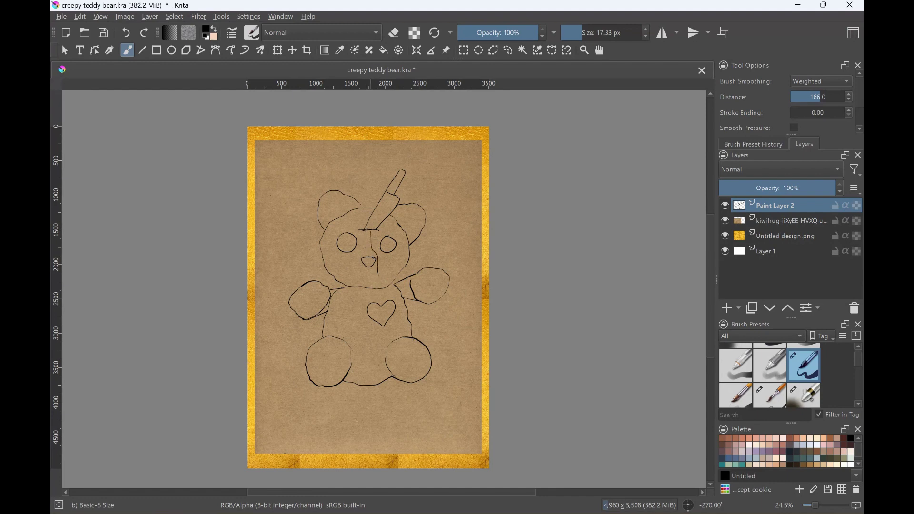
pyautogui.moveTo(385, 280); pyautogui.dragTo(384, 295)
pyautogui.scroll(3, 381, 286)
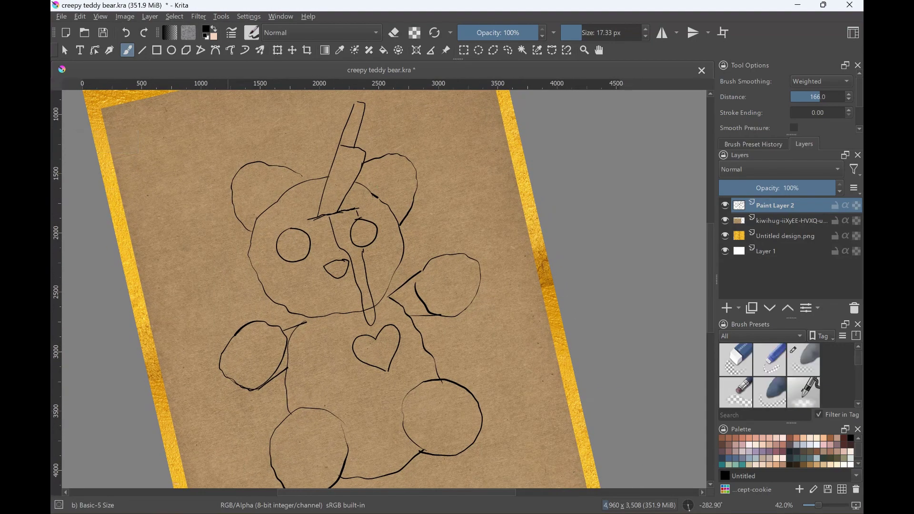
pyautogui.click(804, 360)
pyautogui.scroll(-3, 436, 223)
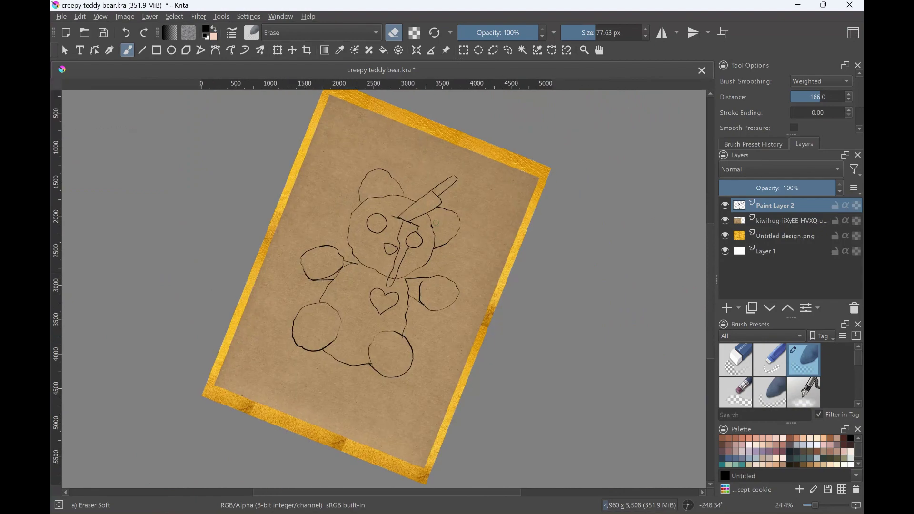
pyautogui.scroll(5, 436, 223)
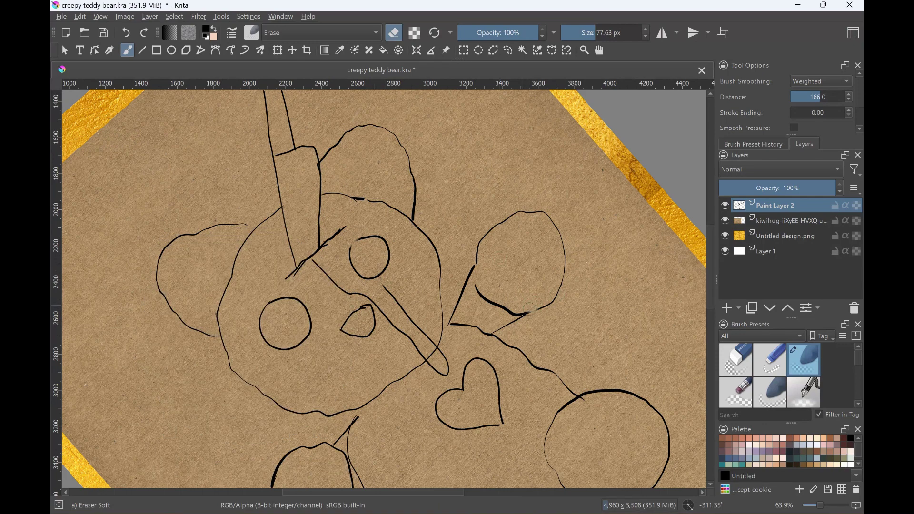
pyautogui.scroll(-5, 528, 163)
pyautogui.scroll(-3, 528, 163)
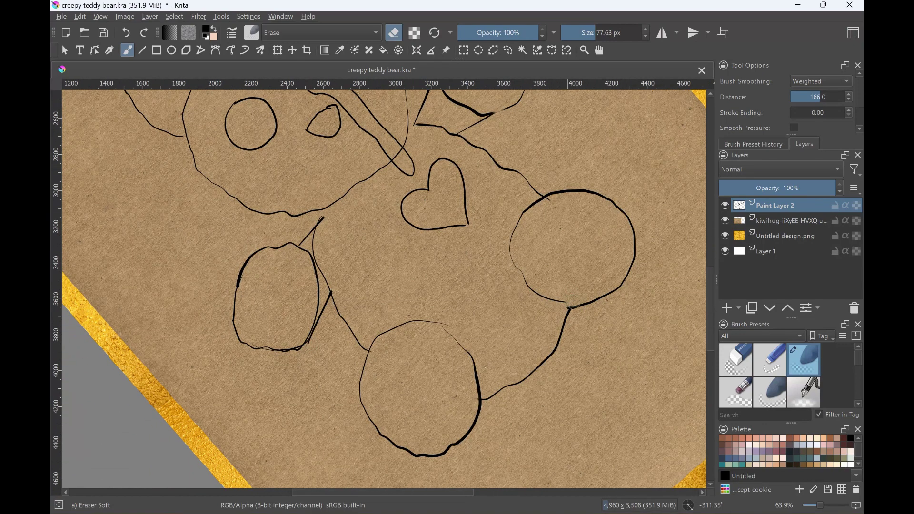
pyautogui.scroll(-5, 384, 288)
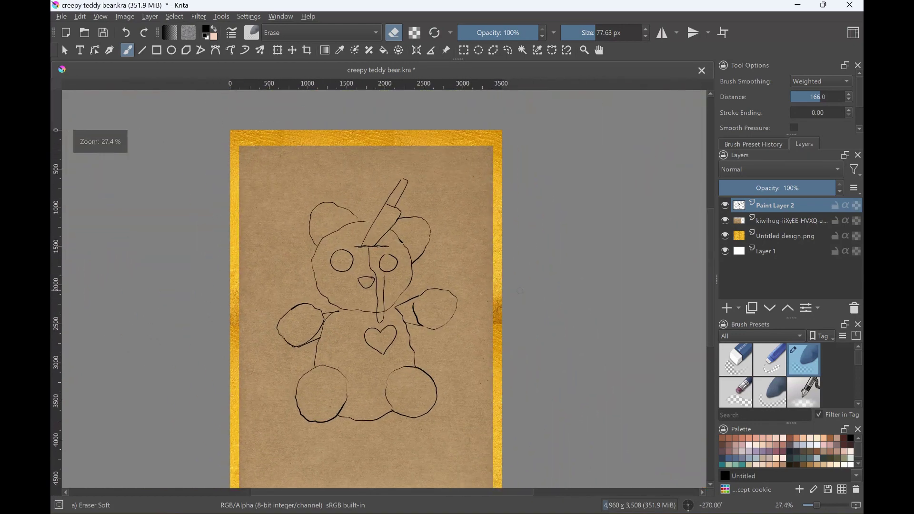
pyautogui.scroll(-1, 770, 376)
# Draw inner pad loops and curves inside both arms and both feet.
pyautogui.click(804, 366)
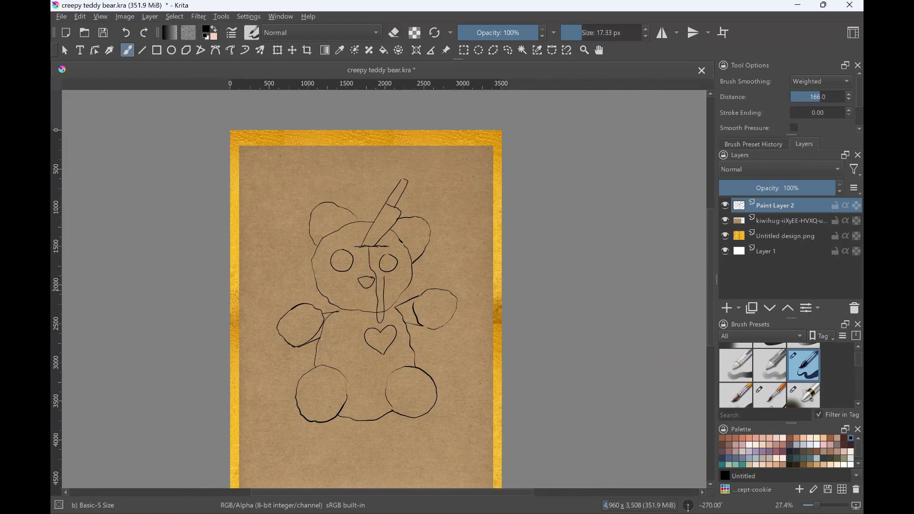
pyautogui.moveTo(287, 325)
pyautogui.mouseDown()
pyautogui.moveTo(314, 310)
pyautogui.moveTo(288, 340)
pyautogui.mouseUp()
pyautogui.moveTo(420, 314)
pyautogui.mouseDown()
pyautogui.moveTo(451, 308)
pyautogui.moveTo(420, 318)
pyautogui.mouseUp()
pyautogui.moveTo(305, 403)
pyautogui.mouseDown()
pyautogui.moveTo(336, 377)
pyautogui.moveTo(307, 413)
pyautogui.mouseUp()
pyautogui.moveTo(394, 405)
pyautogui.mouseDown()
pyautogui.moveTo(411, 373)
pyautogui.moveTo(431, 402)
pyautogui.moveTo(399, 410)
pyautogui.mouseUp()
pyautogui.moveTo(307, 317)
pyautogui.mouseDown()
pyautogui.moveTo(293, 325)
pyautogui.moveTo(309, 319)
pyautogui.mouseUp()
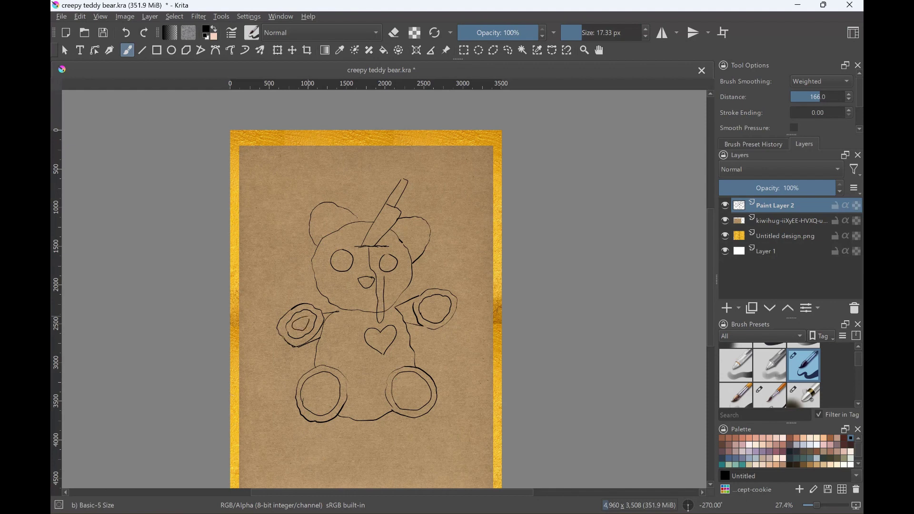
pyautogui.moveTo(434, 303); pyautogui.dragTo(442, 313)
pyautogui.moveTo(323, 379)
pyautogui.mouseDown()
pyautogui.moveTo(318, 409)
pyautogui.moveTo(328, 380)
pyautogui.mouseUp()
pyautogui.moveTo(413, 380)
pyautogui.mouseDown()
pyautogui.moveTo(399, 393)
pyautogui.moveTo(415, 401)
pyautogui.moveTo(421, 381)
pyautogui.mouseUp()
# Add curved seam lines below the left arm and across the lower body.
pyautogui.moveTo(326, 341); pyautogui.dragTo(354, 313)
pyautogui.moveTo(326, 349)
pyautogui.mouseDown()
pyautogui.moveTo(350, 338)
pyautogui.moveTo(362, 315)
pyautogui.moveTo(329, 358)
pyautogui.moveTo(365, 341)
pyautogui.mouseUp()
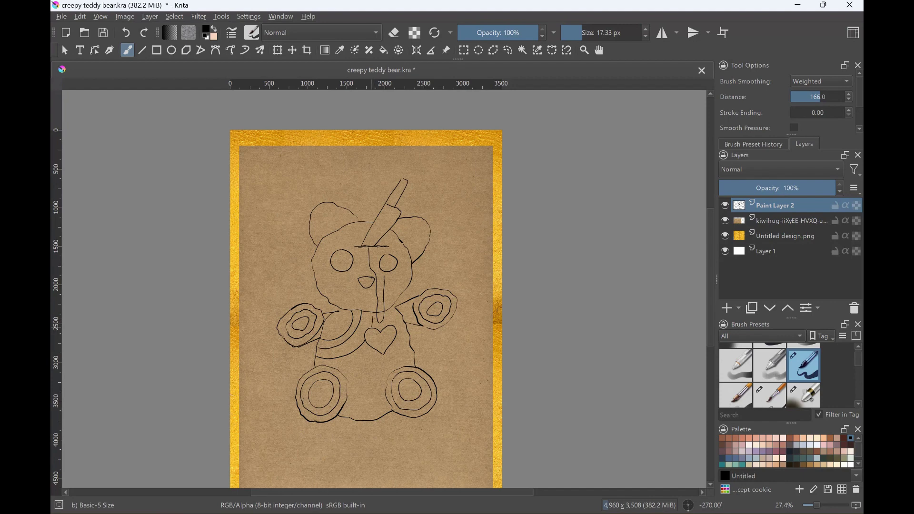
pyautogui.moveTo(362, 417)
pyautogui.mouseDown()
pyautogui.moveTo(370, 386)
pyautogui.moveTo(390, 378)
pyautogui.moveTo(389, 367)
pyautogui.mouseUp()
pyautogui.hotkey('ctrl', 'z')
pyautogui.hotkey('ctrl', 'z')
pyautogui.moveTo(381, 401)
pyautogui.mouseDown()
pyautogui.moveTo(375, 418)
pyautogui.moveTo(385, 391)
pyautogui.mouseUp()
pyautogui.moveTo(358, 419)
pyautogui.mouseDown()
pyautogui.moveTo(371, 390)
pyautogui.moveTo(387, 383)
pyautogui.moveTo(363, 384)
pyautogui.moveTo(404, 346)
pyautogui.moveTo(376, 374)
pyautogui.mouseUp()
# Draw a diagonal belly scar with four stitch marks across it.
pyautogui.hotkey('ctrl', 'z')
pyautogui.moveTo(377, 362); pyautogui.dragTo(382, 369)
pyautogui.moveTo(384, 356); pyautogui.dragTo(388, 364)
pyautogui.moveTo(390, 351); pyautogui.dragTo(395, 358)
pyautogui.moveTo(395, 346); pyautogui.dragTo(400, 354)
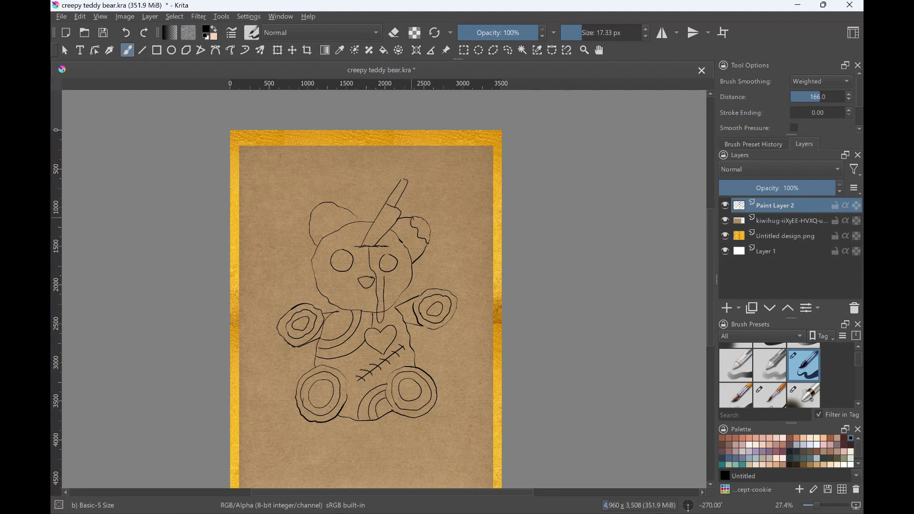
pyautogui.press('e')
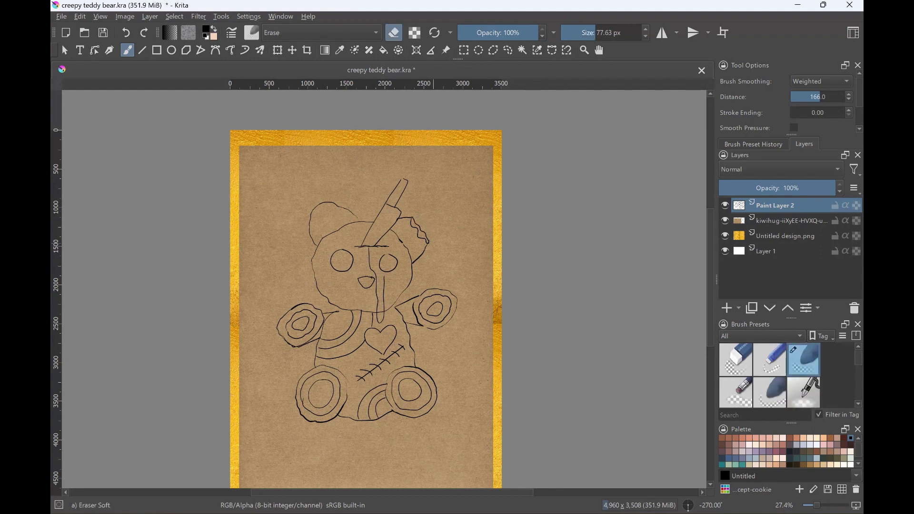
pyautogui.press('e')
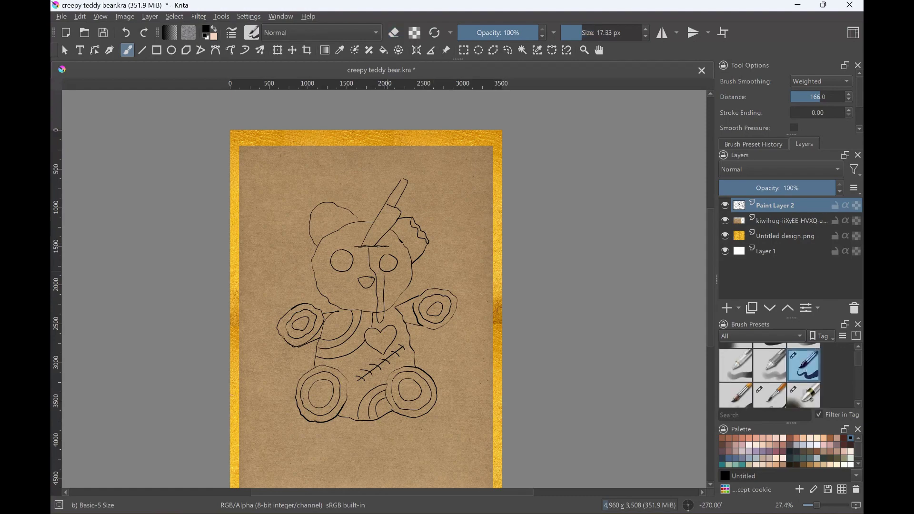
# Spray a soft airbrushed shadow below the bear with an enlarged pressure airbrush.
pyautogui.click(804, 364)
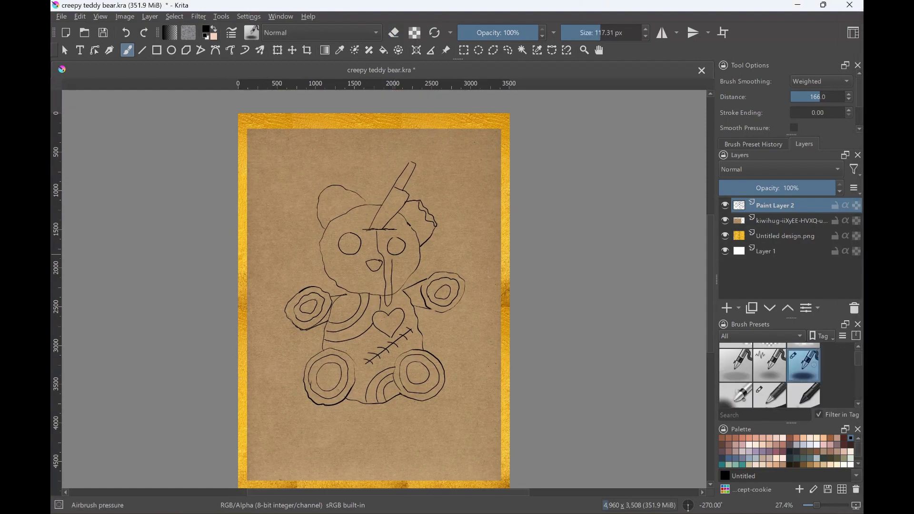
pyautogui.press(']')
pyautogui.press(']')
pyautogui.moveTo(339, 434)
pyautogui.mouseDown()
pyautogui.moveTo(420, 433)
pyautogui.moveTo(315, 432)
pyautogui.mouseUp()
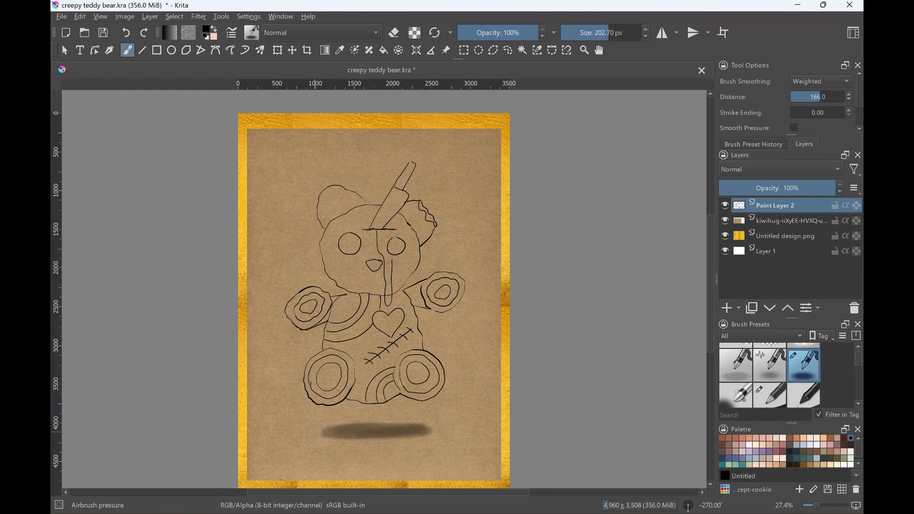
# Draw curly whiskers on both sides of the face with the thin pen, removing the nose curl.
pyautogui.press('/')
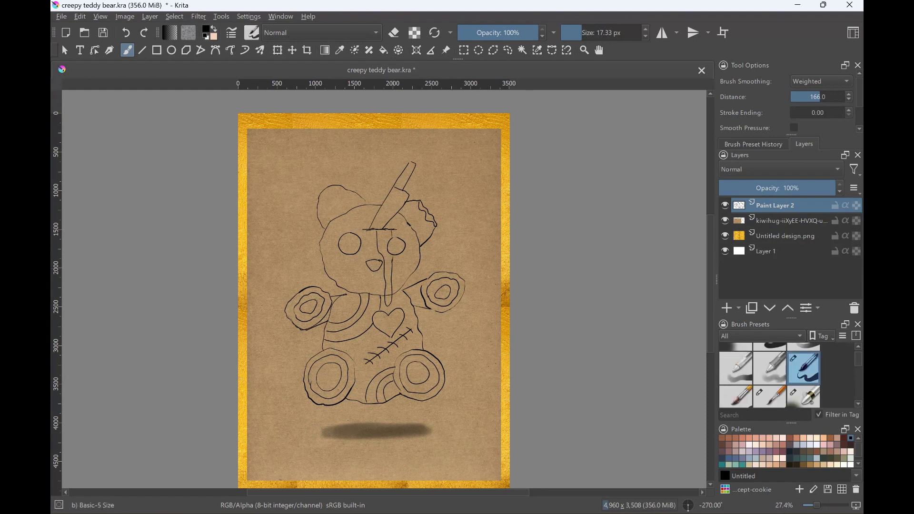
pyautogui.moveTo(373, 275)
pyautogui.mouseDown()
pyautogui.moveTo(356, 270)
pyautogui.moveTo(399, 281)
pyautogui.mouseUp()
pyautogui.hotkey('ctrl', 'z')
pyautogui.moveTo(342, 263); pyautogui.dragTo(283, 269)
pyautogui.moveTo(409, 262); pyautogui.dragTo(455, 253)
pyautogui.moveTo(336, 272); pyautogui.dragTo(306, 282)
pyautogui.moveTo(412, 273); pyautogui.dragTo(427, 272)
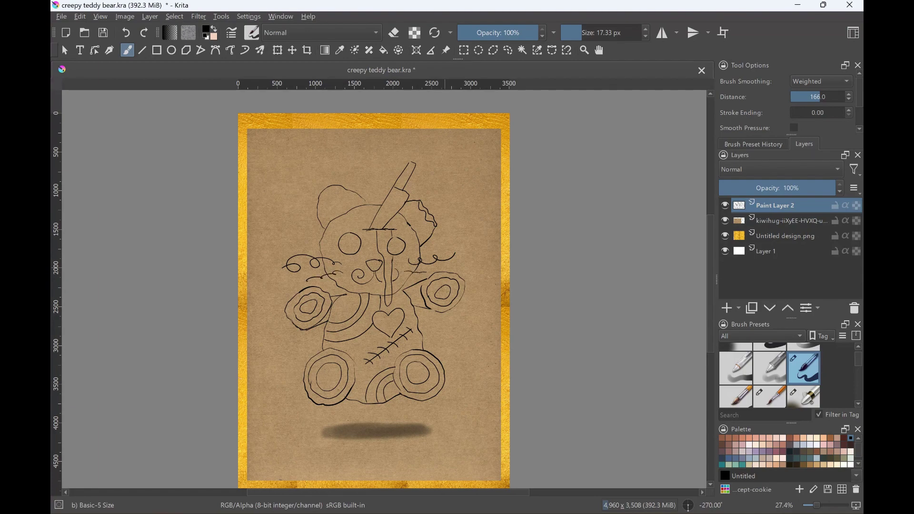
# Briefly hide and then restore the paper and gold frame background layers.
pyautogui.click(726, 220)
pyautogui.click(726, 236)
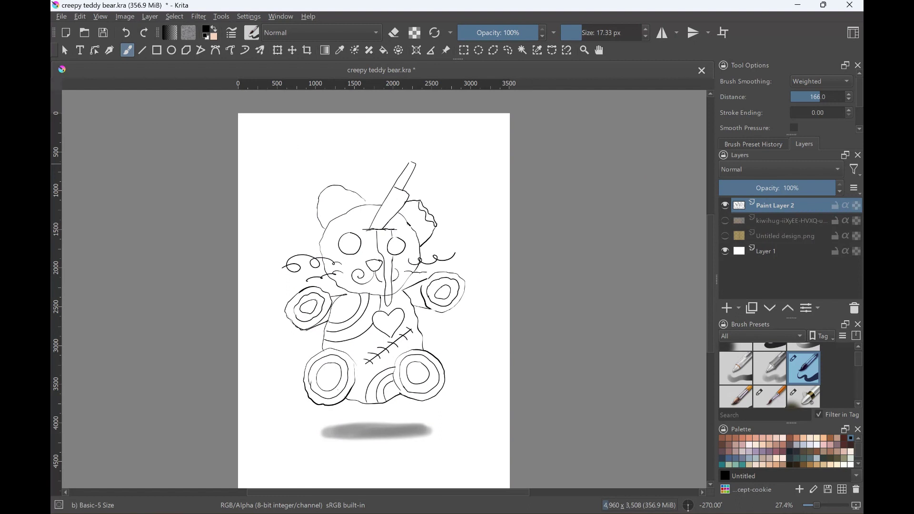
pyautogui.click(726, 235)
pyautogui.click(725, 221)
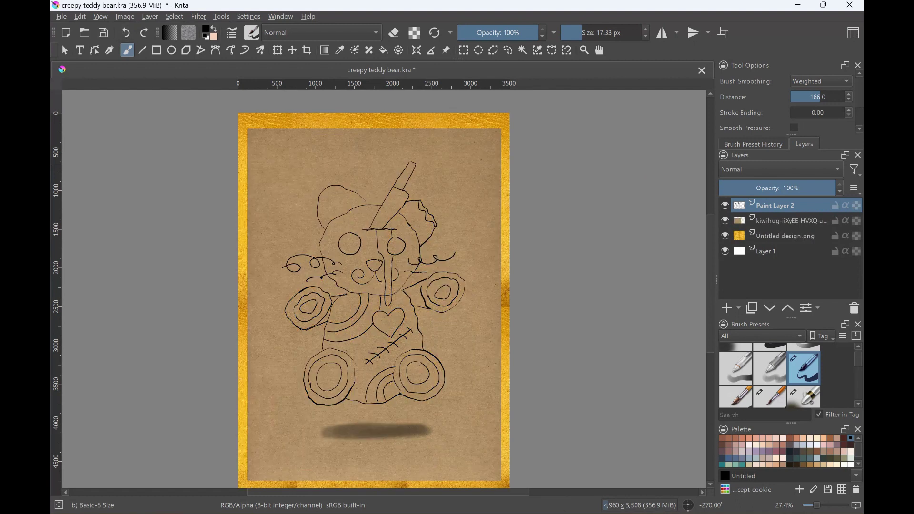
pyautogui.click(739, 308)
pyautogui.click(724, 467)
# Fill both eyes with solid black circles using a larger round brush.
pyautogui.moveTo(346, 240); pyautogui.dragTo(391, 248)
pyautogui.click(126, 33)
pyautogui.scroll(2, 770, 376)
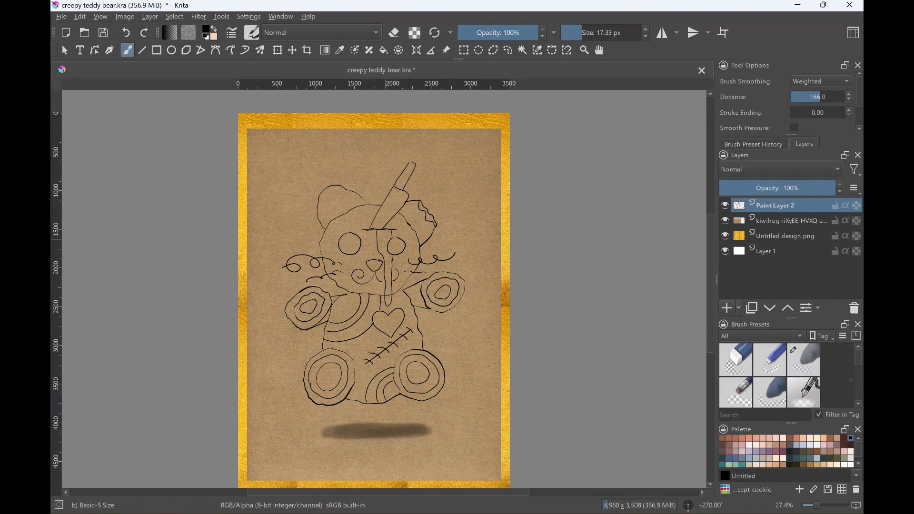
pyautogui.click(770, 391)
pyautogui.click(350, 239)
pyautogui.moveTo(350, 238); pyautogui.dragTo(346, 249)
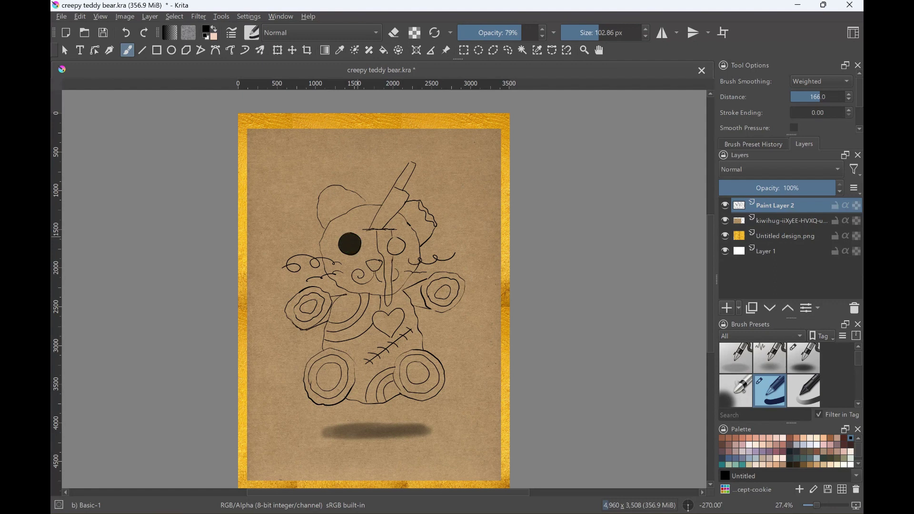
pyautogui.moveTo(400, 241)
pyautogui.mouseDown()
pyautogui.moveTo(396, 252)
pyautogui.moveTo(402, 249)
pyautogui.mouseUp()
# Add white eye highlights with the thin pen and create a new layer under the line art.
pyautogui.press('x')
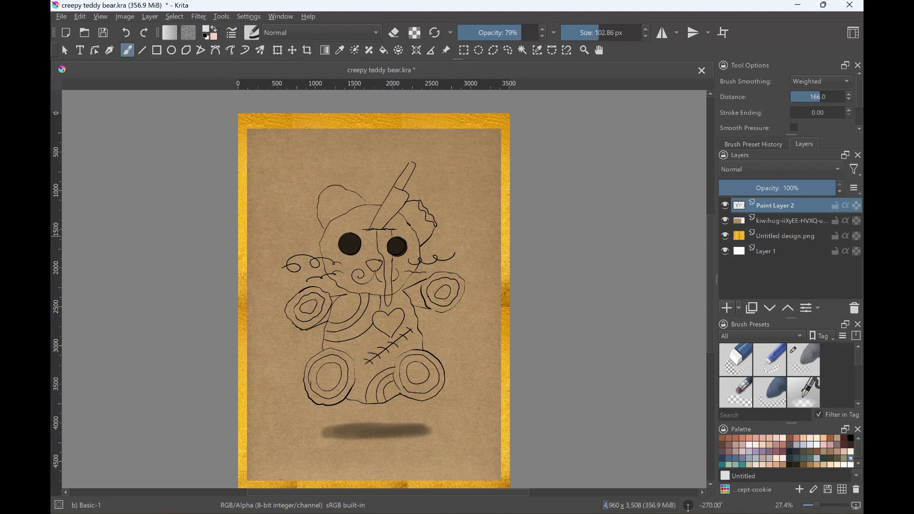
pyautogui.press('/')
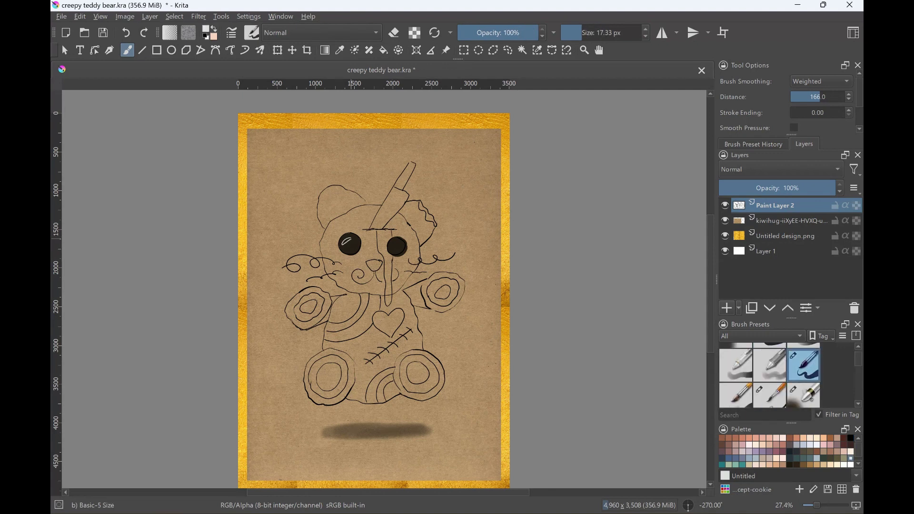
pyautogui.hotkey('ctrl', 'z')
pyautogui.press(']')
pyautogui.press(']')
pyautogui.press(']')
pyautogui.press(']')
pyautogui.press('Insert')
pyautogui.hotkey('ctrl', 'pagedown')
# Pick the Bristle Thick Textured brush and a palette brown, then paint the nose and muzzle.
pyautogui.scroll(-2, 769, 376)
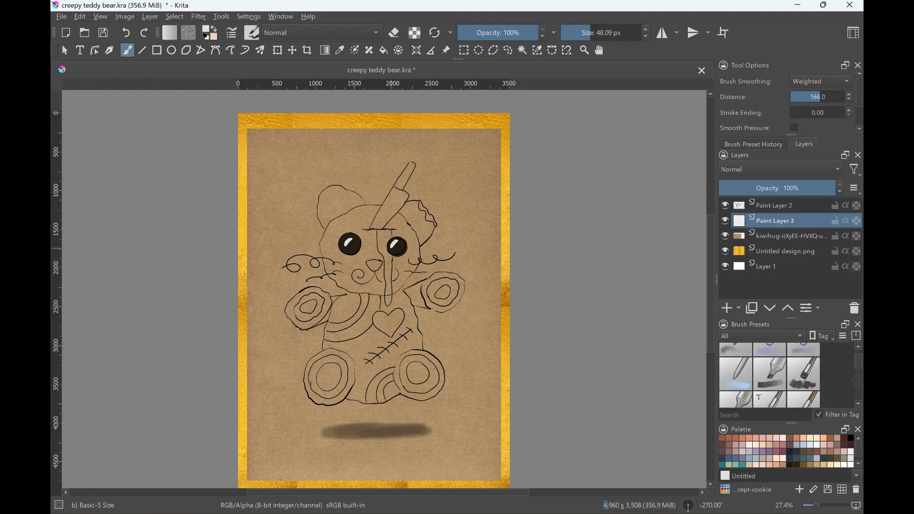
pyautogui.scroll(-2, 769, 377)
pyautogui.scroll(-2, 769, 377)
pyautogui.scroll(-2, 770, 376)
pyautogui.scroll(-2, 770, 376)
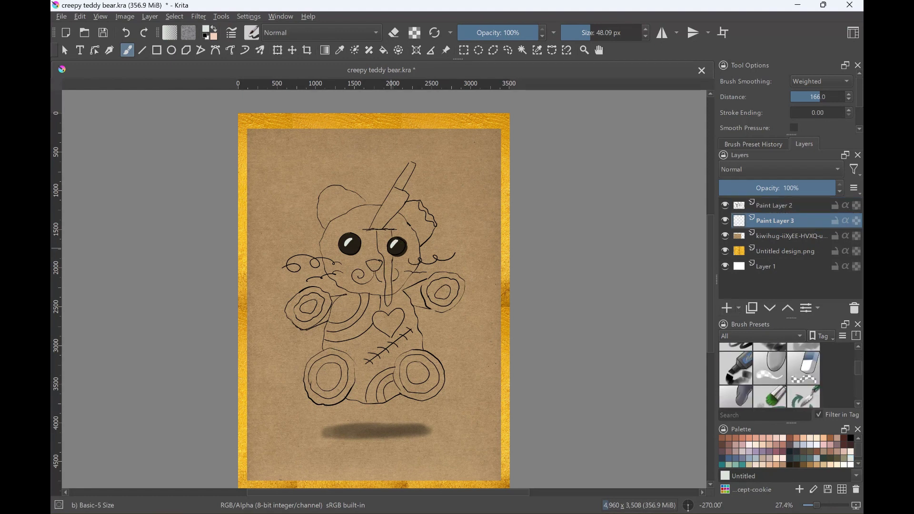
pyautogui.scroll(-2, 769, 377)
pyautogui.click(770, 350)
pyautogui.scroll(1, 770, 362)
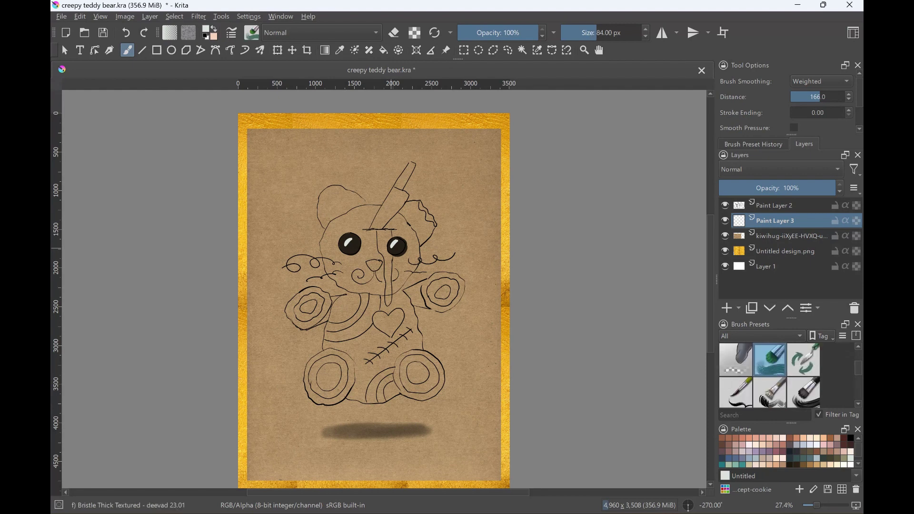
pyautogui.click(838, 446)
pyautogui.moveTo(372, 245)
pyautogui.mouseDown()
pyautogui.moveTo(367, 279)
pyautogui.moveTo(388, 276)
pyautogui.moveTo(336, 266)
pyautogui.mouseUp()
# Paint darker brown into the ears, cheek, left paw, belly and upper-left head.
pyautogui.press('k')
pyautogui.scroll(-3, 786, 450)
pyautogui.scroll(-3, 786, 450)
pyautogui.moveTo(326, 224)
pyautogui.mouseDown()
pyautogui.moveTo(336, 196)
pyautogui.moveTo(353, 196)
pyautogui.moveTo(334, 238)
pyautogui.moveTo(362, 243)
pyautogui.moveTo(379, 222)
pyautogui.moveTo(402, 234)
pyautogui.moveTo(405, 274)
pyautogui.moveTo(364, 290)
pyautogui.moveTo(342, 281)
pyautogui.moveTo(327, 245)
pyautogui.mouseUp()
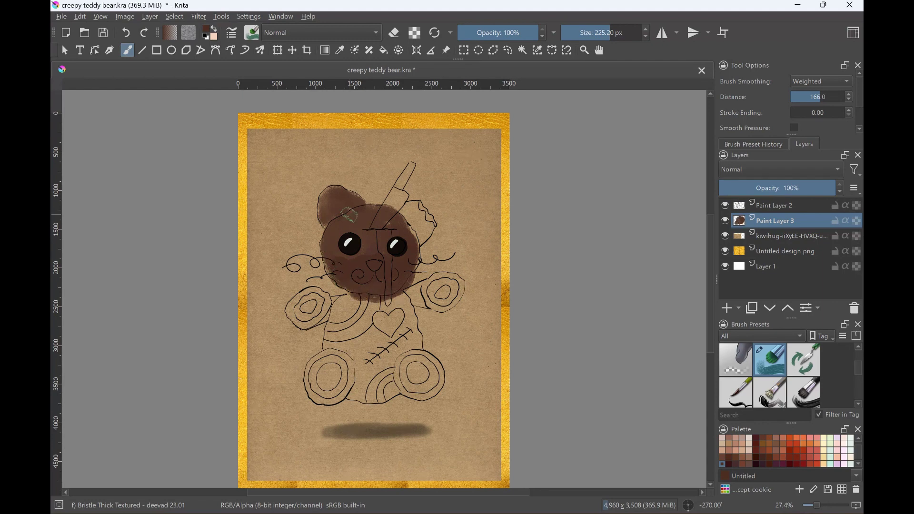
pyautogui.moveTo(407, 212)
pyautogui.mouseDown()
pyautogui.moveTo(421, 215)
pyautogui.moveTo(405, 232)
pyautogui.mouseUp()
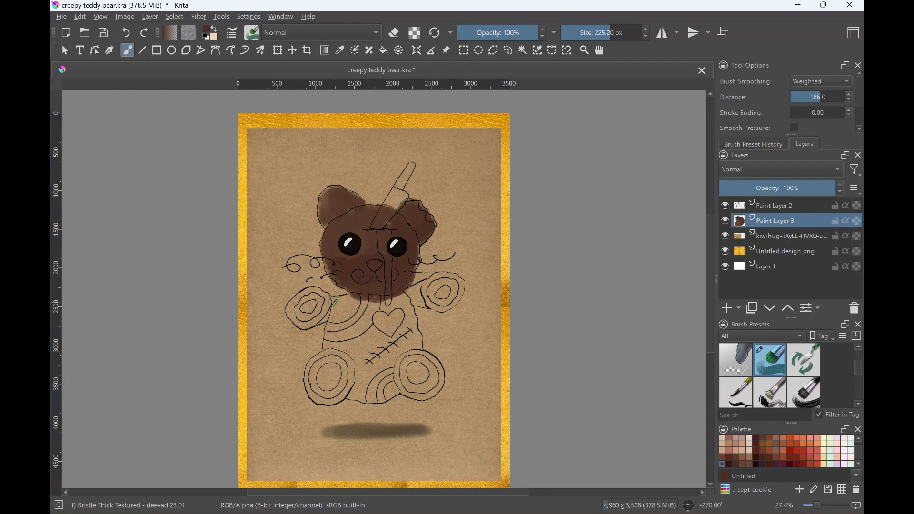
pyautogui.moveTo(329, 312)
pyautogui.mouseDown()
pyautogui.moveTo(293, 317)
pyautogui.moveTo(315, 292)
pyautogui.moveTo(308, 324)
pyautogui.moveTo(352, 310)
pyautogui.moveTo(334, 305)
pyautogui.moveTo(361, 331)
pyautogui.moveTo(419, 293)
pyautogui.moveTo(441, 286)
pyautogui.moveTo(458, 295)
pyautogui.moveTo(408, 301)
pyautogui.mouseUp()
pyautogui.press(']')
pyautogui.moveTo(360, 331)
pyautogui.mouseDown()
pyautogui.moveTo(333, 348)
pyautogui.moveTo(372, 366)
pyautogui.moveTo(413, 339)
pyautogui.moveTo(411, 357)
pyautogui.moveTo(319, 382)
pyautogui.moveTo(348, 365)
pyautogui.moveTo(388, 386)
pyautogui.moveTo(428, 377)
pyautogui.moveTo(381, 394)
pyautogui.mouseUp()
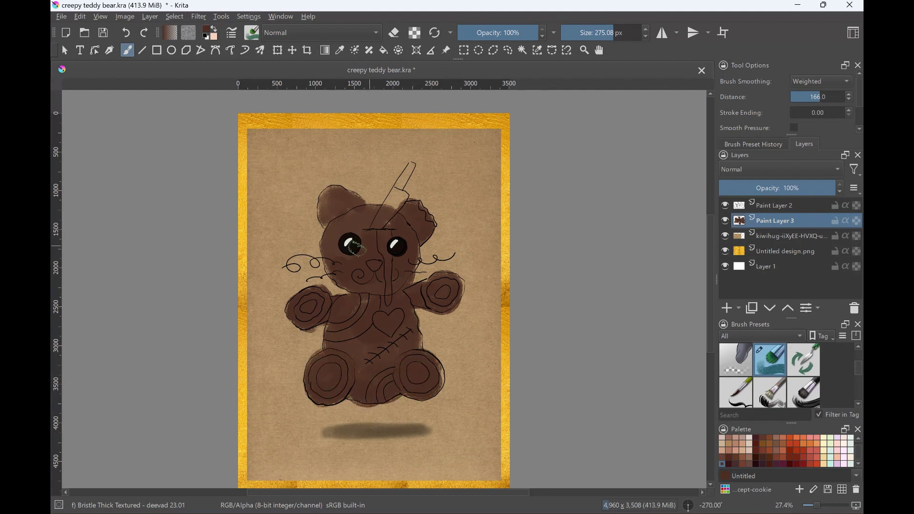
pyautogui.moveTo(346, 216)
pyautogui.mouseDown()
pyautogui.moveTo(329, 195)
pyautogui.moveTo(324, 226)
pyautogui.mouseUp()
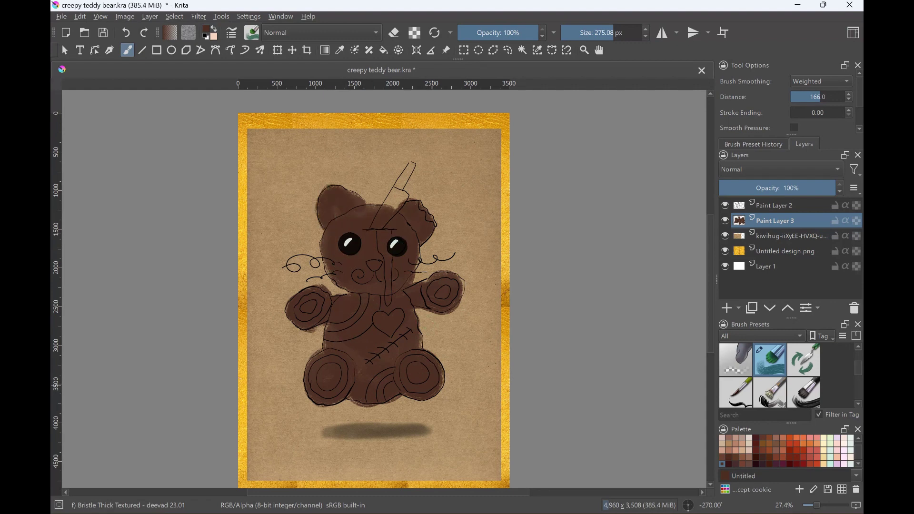
pyautogui.press('[')
pyautogui.press('[')
pyautogui.press('[')
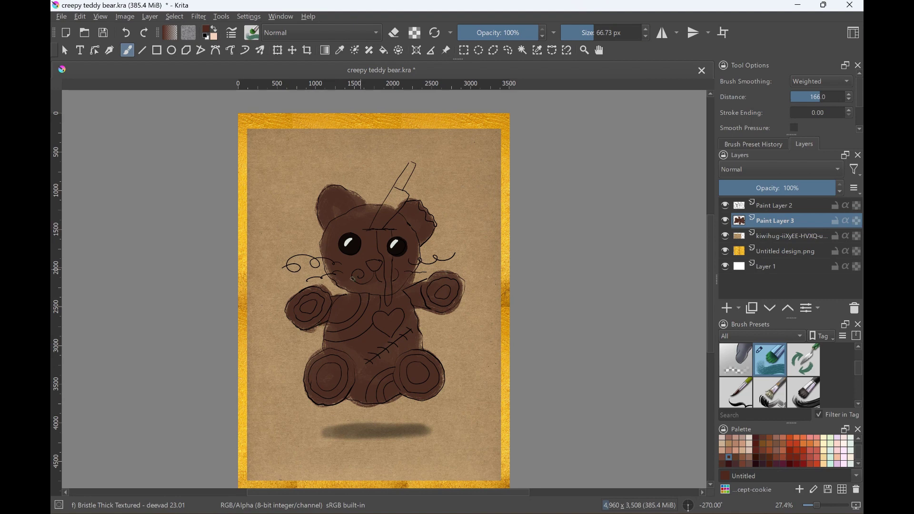
# Paint the right arm and head top, darken nose and lower body, then add Paint Layer 4.
pyautogui.moveTo(354, 278)
pyautogui.mouseDown()
pyautogui.moveTo(426, 297)
pyautogui.moveTo(430, 307)
pyautogui.mouseUp()
pyautogui.press(']')
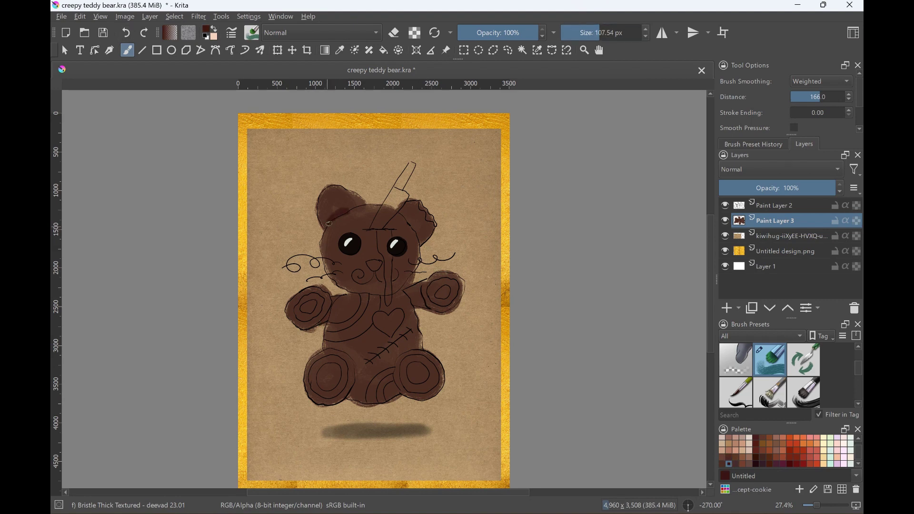
pyautogui.moveTo(324, 210)
pyautogui.mouseDown()
pyautogui.moveTo(425, 210)
pyautogui.moveTo(432, 222)
pyautogui.mouseUp()
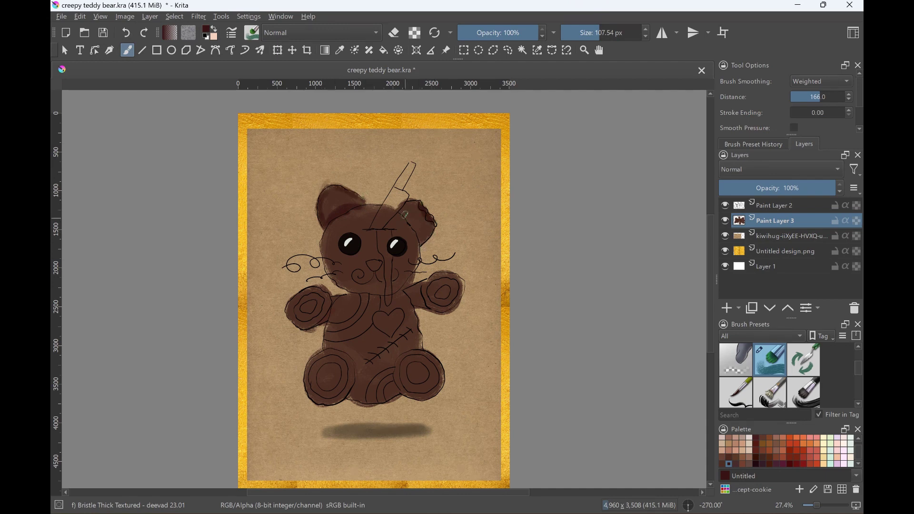
pyautogui.moveTo(369, 261); pyautogui.dragTo(421, 303)
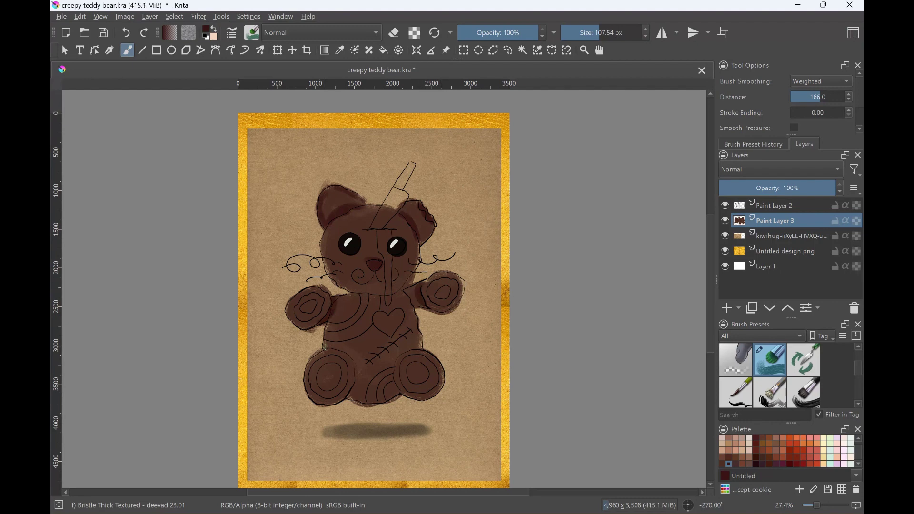
pyautogui.moveTo(324, 347); pyautogui.dragTo(356, 381)
pyautogui.moveTo(425, 351); pyautogui.dragTo(404, 396)
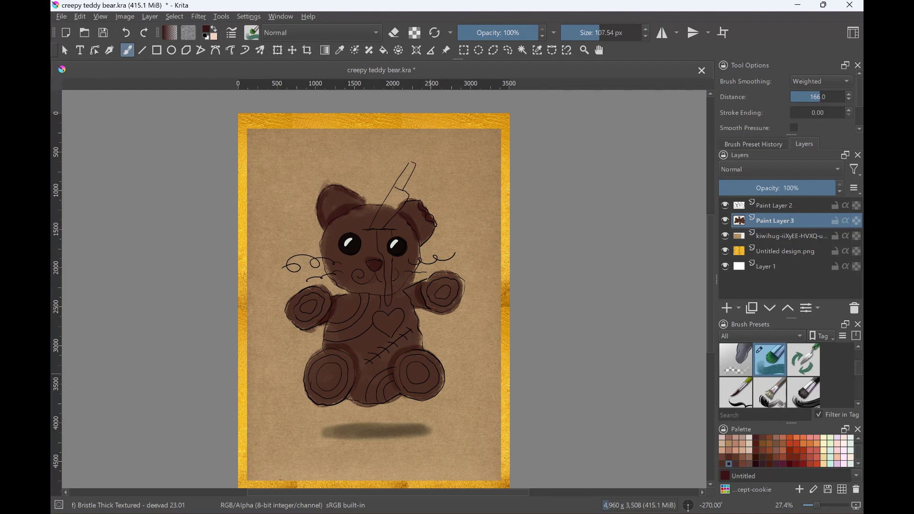
pyautogui.moveTo(375, 357); pyautogui.dragTo(417, 322)
pyautogui.scroll(3, 769, 376)
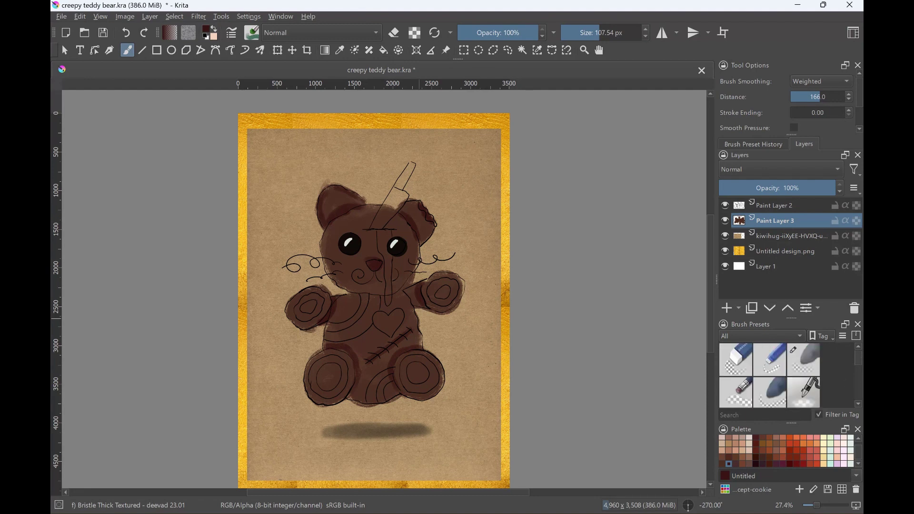
pyautogui.click(727, 308)
# Airbrush a light skin tone over the bear's muzzle and cheeks.
pyautogui.scroll(-2, 769, 376)
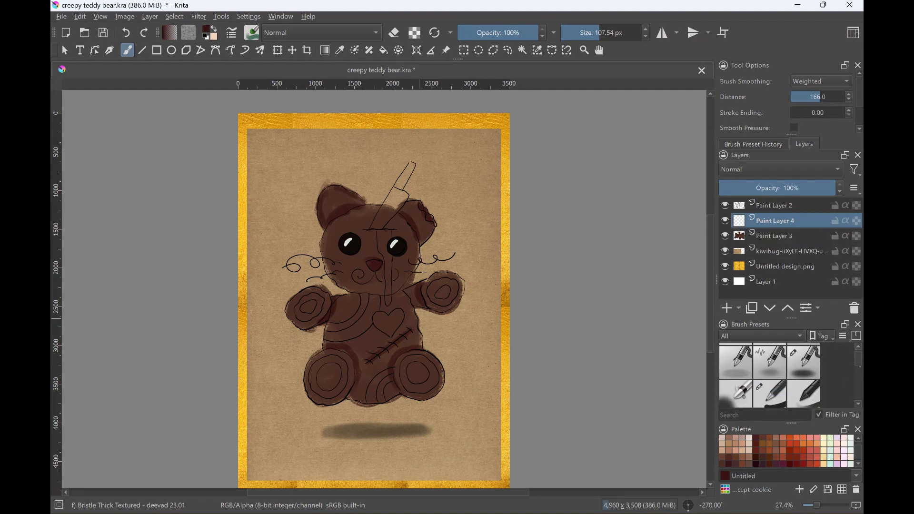
pyautogui.scroll(-2, 770, 376)
pyautogui.scroll(-1, 769, 376)
pyautogui.click(804, 365)
pyautogui.click(736, 450)
pyautogui.moveTo(373, 257); pyautogui.dragTo(395, 274)
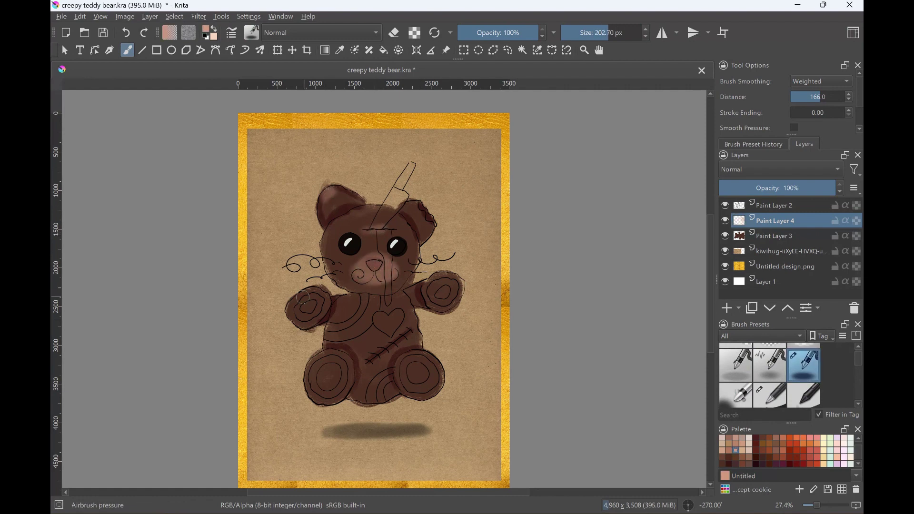
# Add light pink highlights to the paws, feet, chest heart, face seam and left leg.
pyautogui.moveTo(303, 298); pyautogui.dragTo(305, 315)
pyautogui.moveTo(450, 286); pyautogui.dragTo(435, 291)
pyautogui.moveTo(324, 359); pyautogui.dragTo(315, 387)
pyautogui.moveTo(414, 362); pyautogui.dragTo(403, 376)
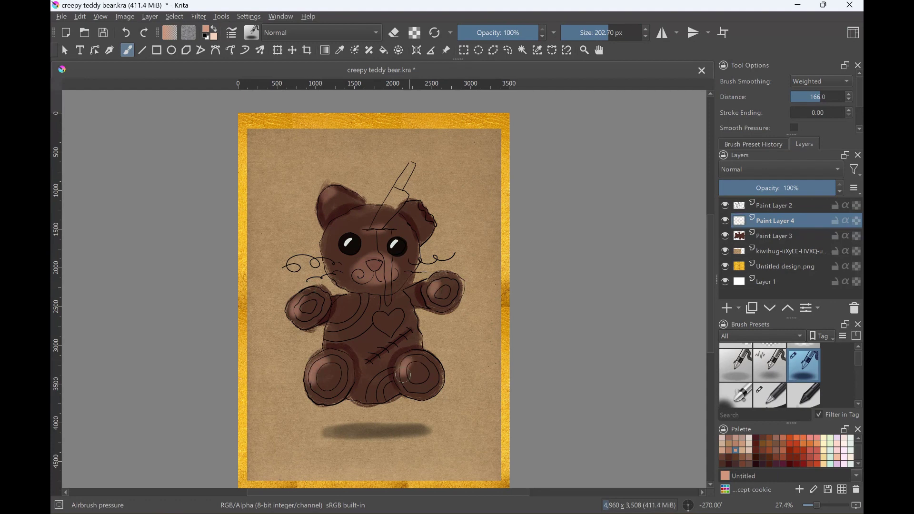
pyautogui.moveTo(384, 317); pyautogui.dragTo(391, 331)
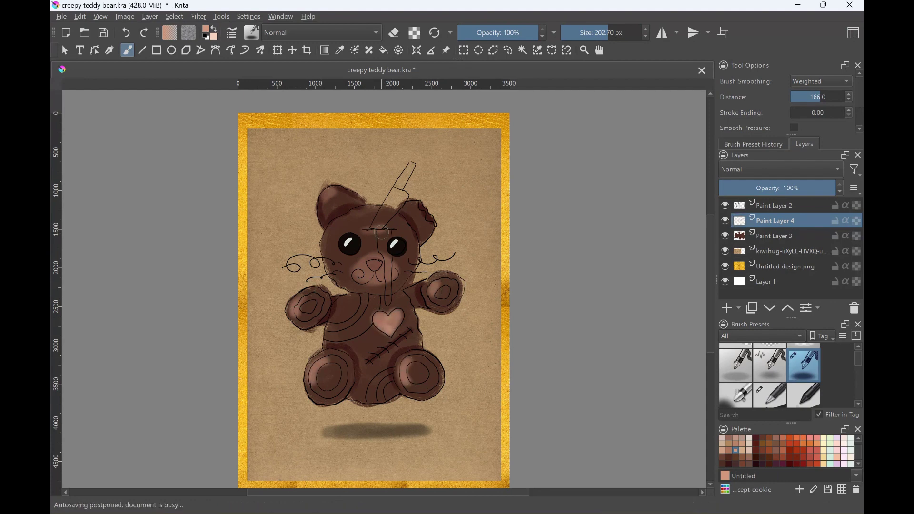
pyautogui.moveTo(382, 233)
pyautogui.mouseDown()
pyautogui.moveTo(387, 305)
pyautogui.moveTo(381, 212)
pyautogui.moveTo(397, 200)
pyautogui.mouseUp()
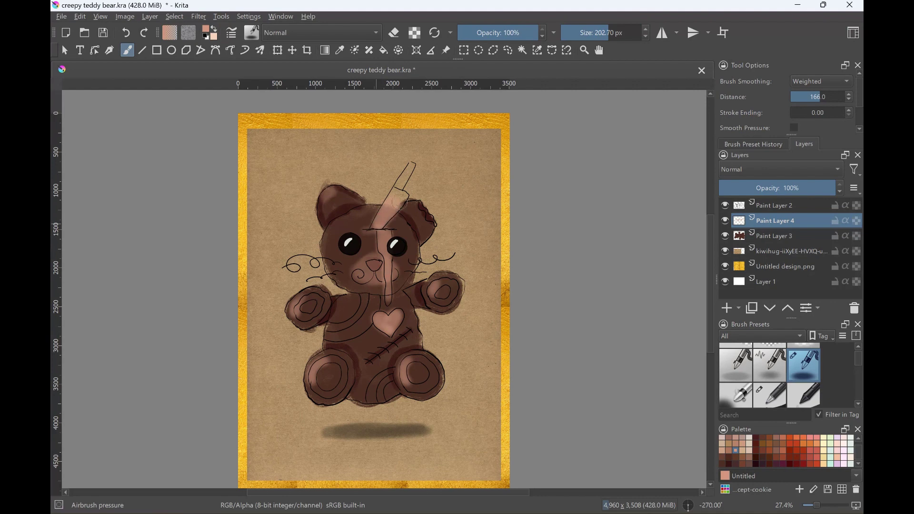
pyautogui.moveTo(329, 346); pyautogui.dragTo(355, 367)
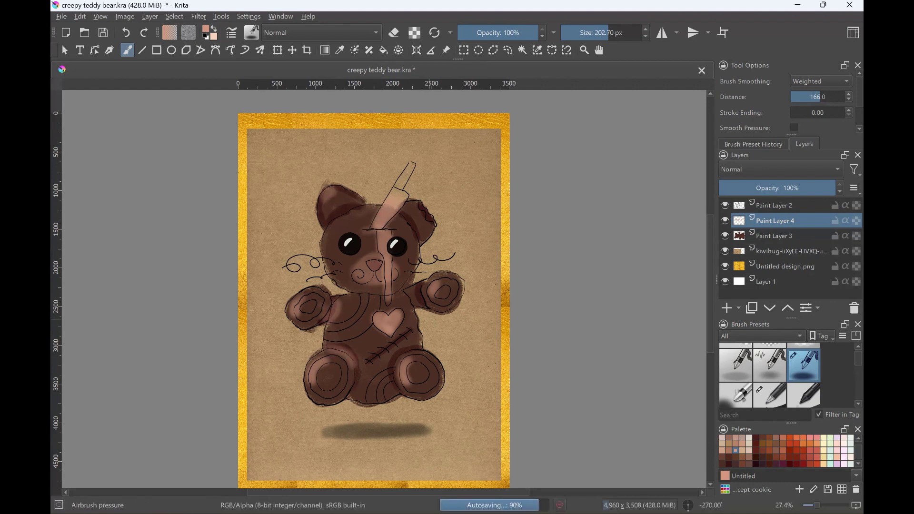
# Paint deep red blood down the face seam from the knife, then add Paint Layer 5.
pyautogui.click(818, 464)
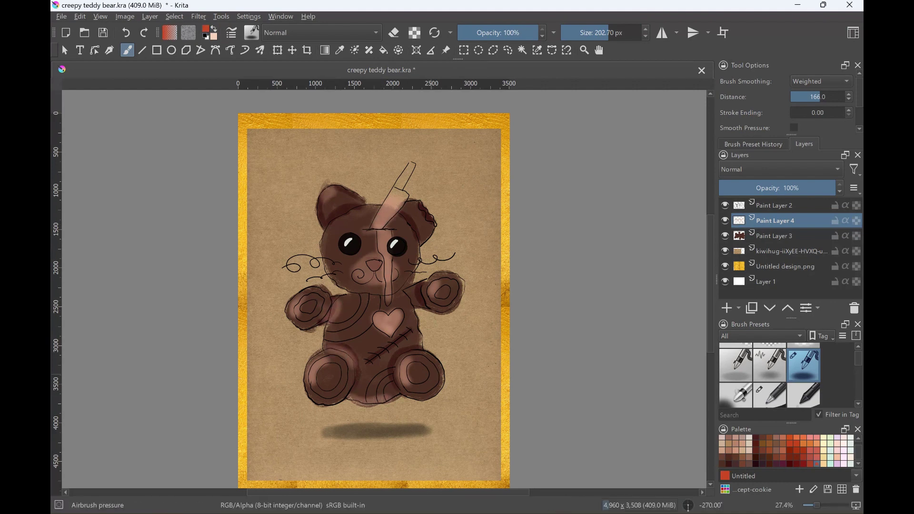
pyautogui.click(804, 463)
pyautogui.moveTo(383, 233); pyautogui.dragTo(389, 300)
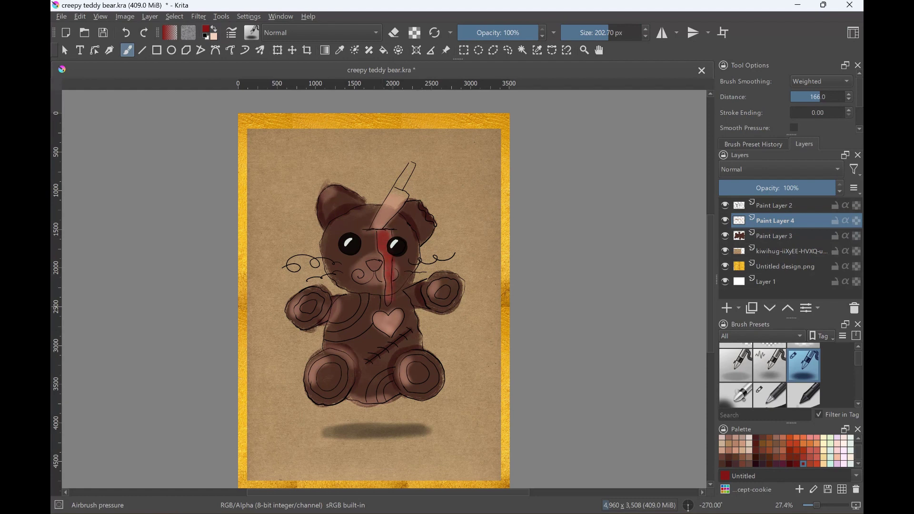
pyautogui.press('/')
pyautogui.moveTo(379, 232)
pyautogui.mouseDown()
pyautogui.moveTo(389, 301)
pyautogui.moveTo(371, 230)
pyautogui.moveTo(388, 227)
pyautogui.mouseUp()
pyautogui.hotkey('ctrl', 'z')
pyautogui.press('[')
pyautogui.press('[')
pyautogui.press('[')
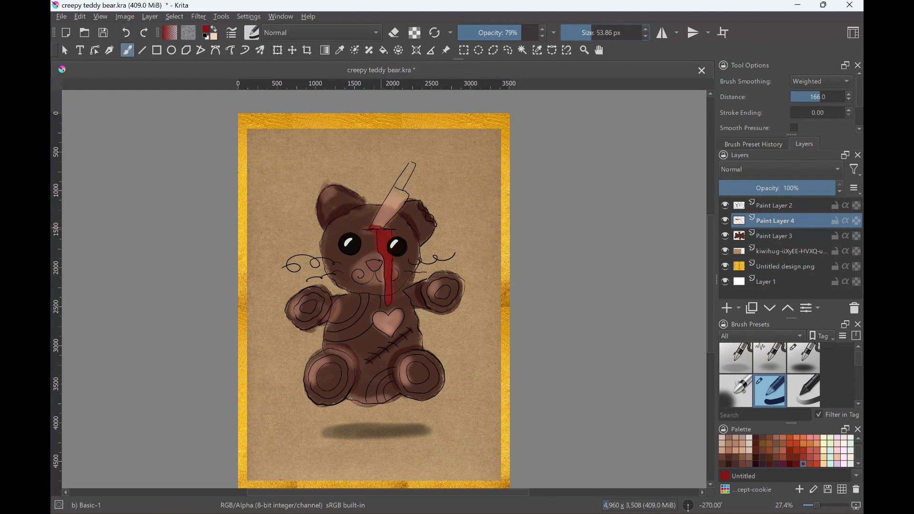
pyautogui.press('Insert')
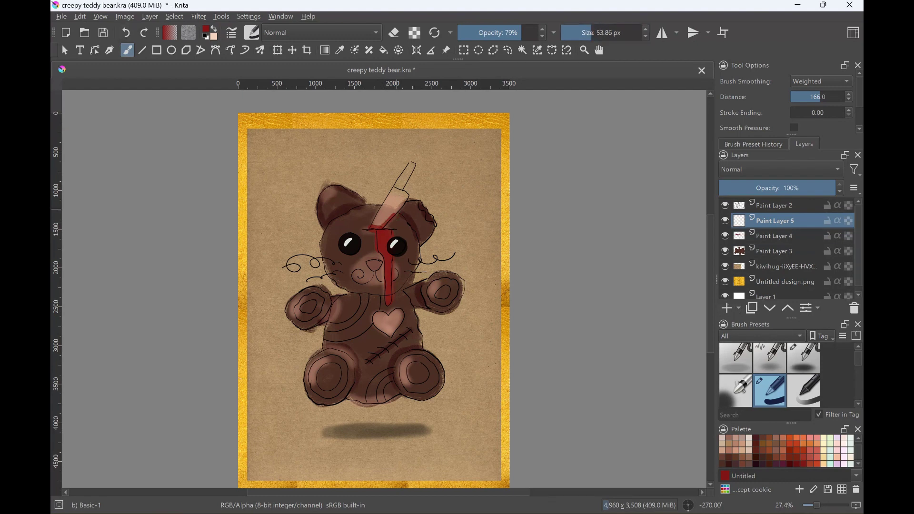
# Paint a lavender knife blade and maroon handle on a layer moved below Paint Layer 4.
pyautogui.scroll(-3, 786, 452)
pyautogui.click(804, 445)
pyautogui.moveTo(396, 191); pyautogui.dragTo(374, 228)
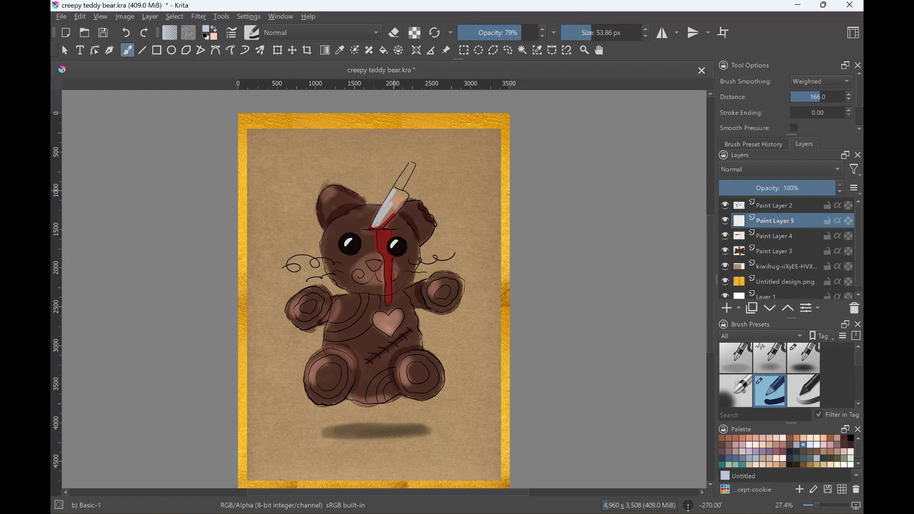
pyautogui.hotkey('ctrl', 'pagedown')
pyautogui.moveTo(403, 191); pyautogui.dragTo(395, 197)
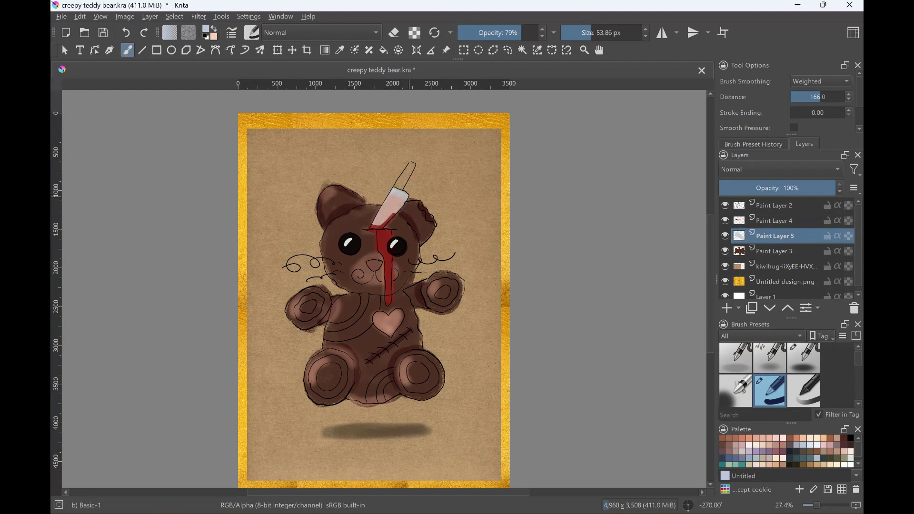
pyautogui.moveTo(410, 163); pyautogui.dragTo(400, 188)
# Erase the red blood off the knife blade on Paint Layer 4, then darken the nose.
pyautogui.press('e')
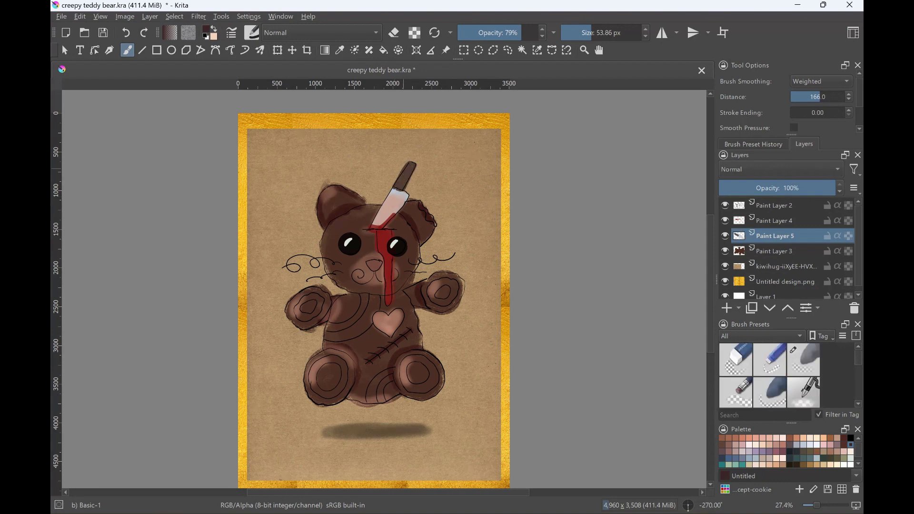
pyautogui.press('pagedown')
pyautogui.press('pageup')
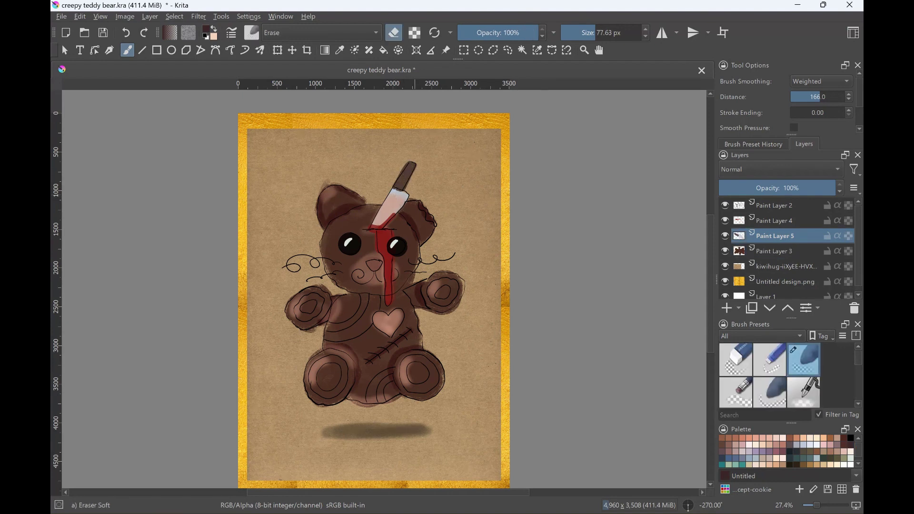
pyautogui.click(775, 205)
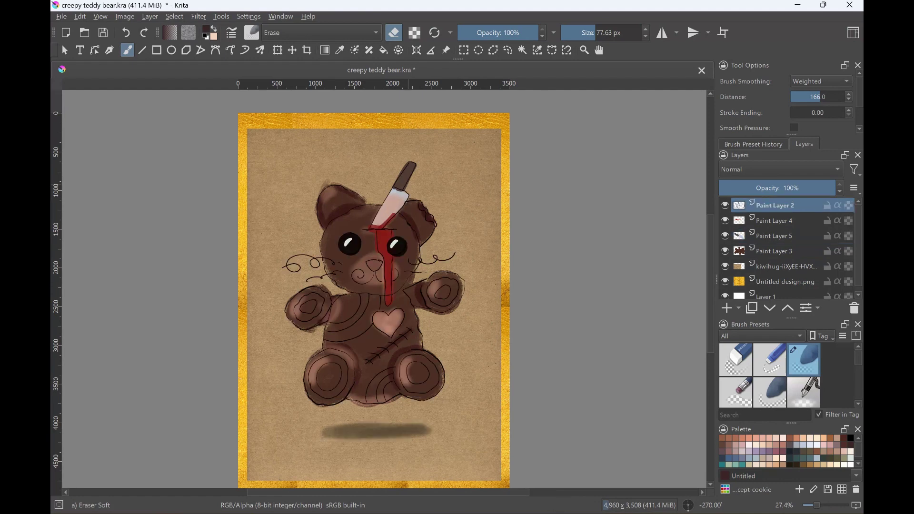
pyautogui.click(775, 221)
pyautogui.moveTo(395, 199); pyautogui.dragTo(381, 222)
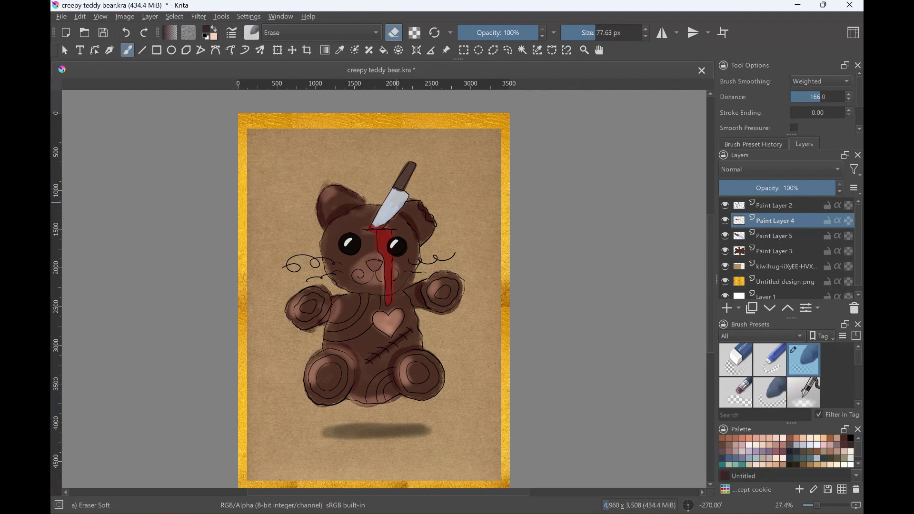
pyautogui.press('/')
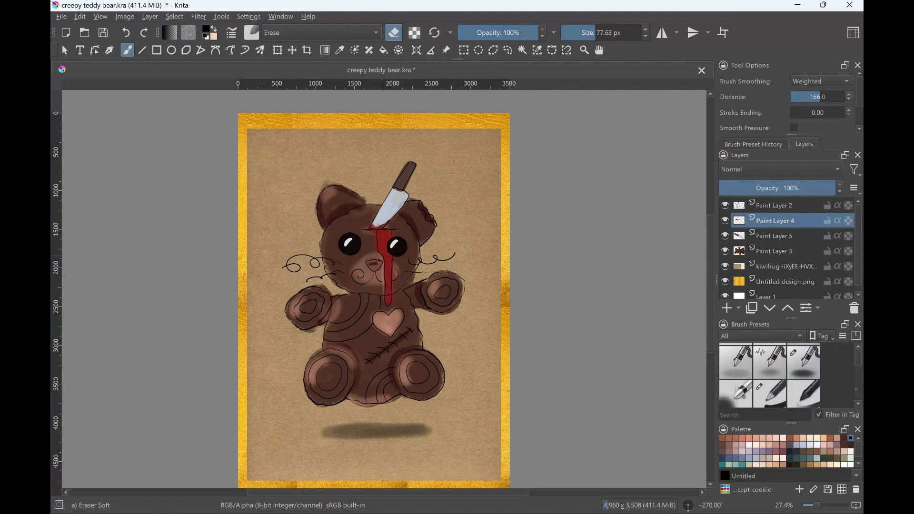
pyautogui.moveTo(367, 262); pyautogui.dragTo(374, 265)
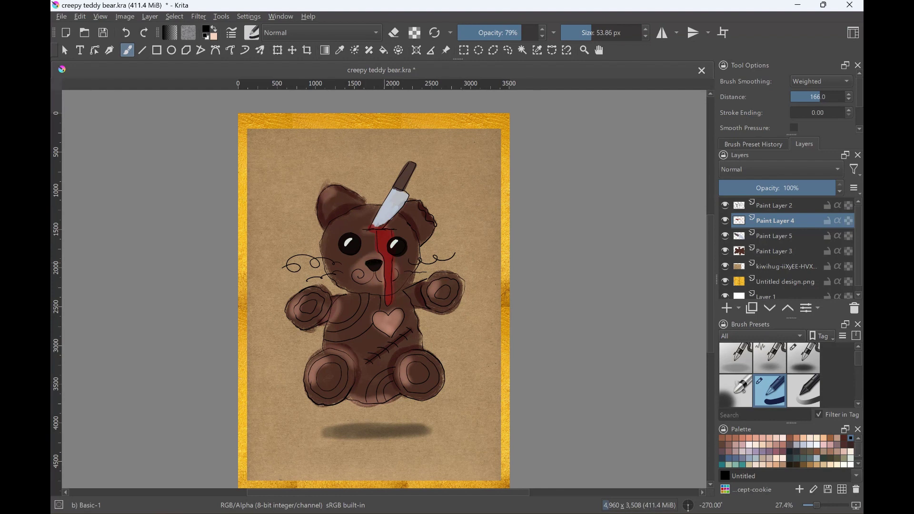
# Fill the chest heart solid dark red with a darker red edge.
pyautogui.scroll(-3, 786, 452)
pyautogui.click(824, 464)
pyautogui.moveTo(387, 314)
pyautogui.mouseDown()
pyautogui.moveTo(377, 335)
pyautogui.moveTo(400, 331)
pyautogui.moveTo(383, 329)
pyautogui.moveTo(397, 318)
pyautogui.mouseUp()
pyautogui.click(790, 450)
pyautogui.press(']')
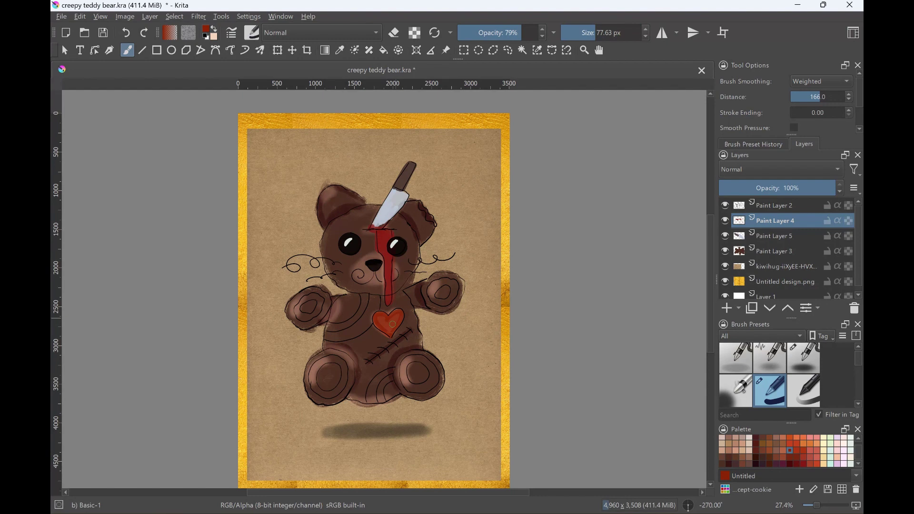
pyautogui.click(797, 464)
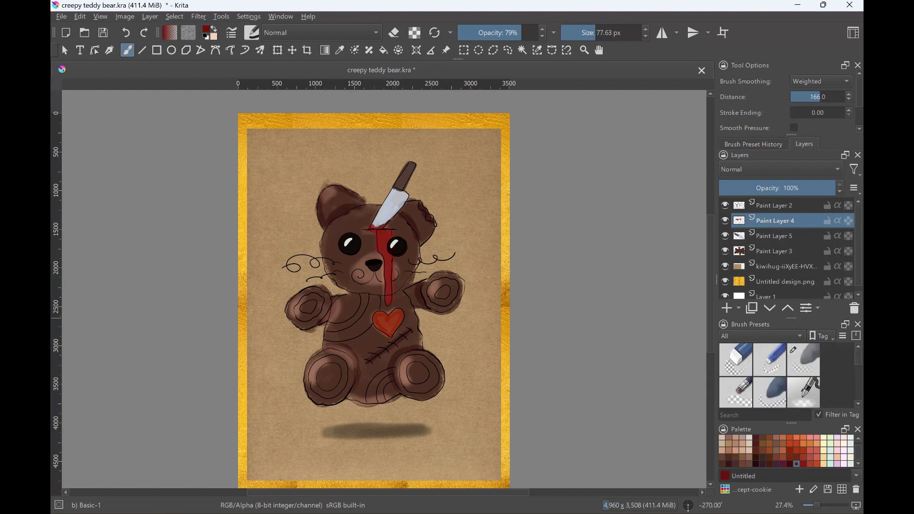
pyautogui.click(804, 361)
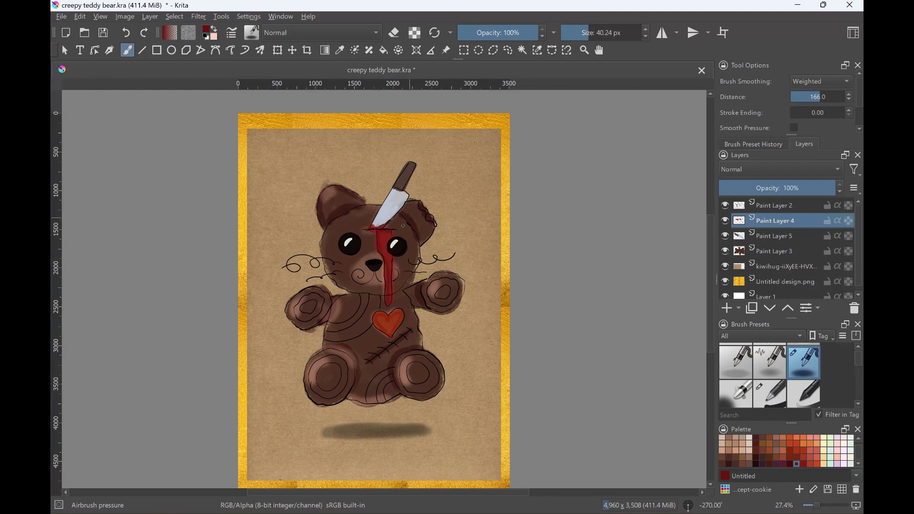
# Add light pink shine highlights along the knife blade and the left foot.
pyautogui.scroll(-2, 786, 450)
pyautogui.click(749, 445)
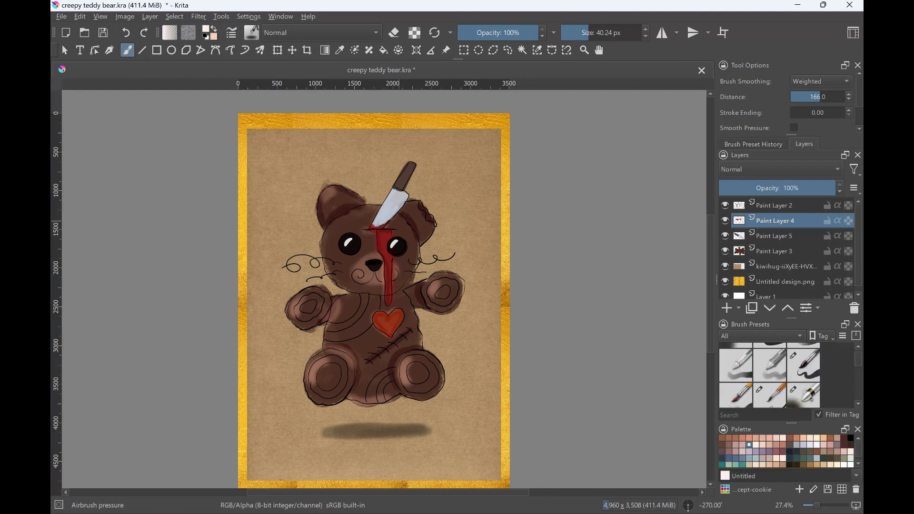
pyautogui.scroll(-1, 770, 376)
pyautogui.click(804, 365)
pyautogui.press('[')
pyautogui.press('[')
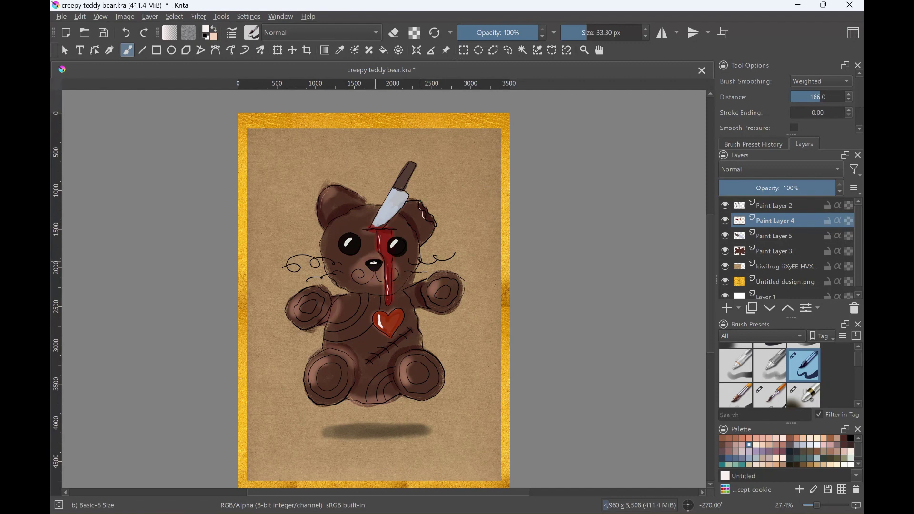
pyautogui.moveTo(377, 220); pyautogui.dragTo(391, 194)
pyautogui.moveTo(317, 358); pyautogui.dragTo(343, 357)
pyautogui.scroll(3, 770, 376)
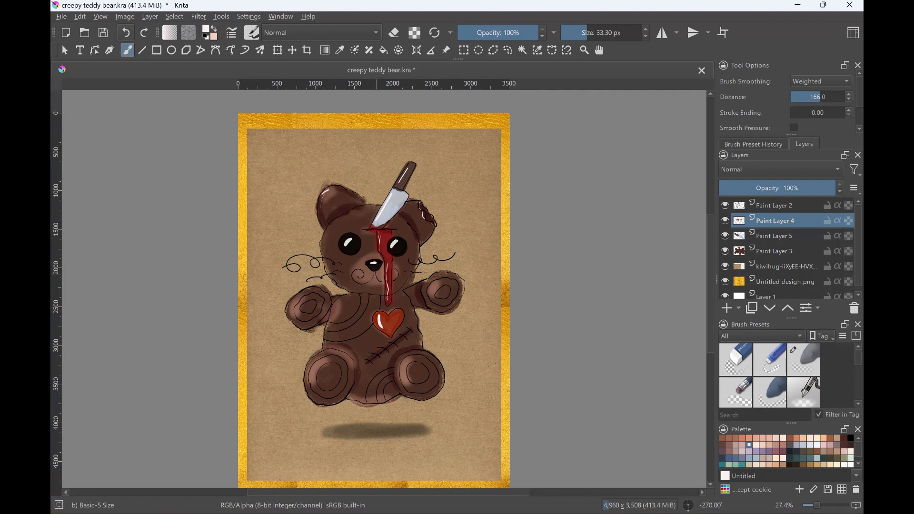
# Airbrush light highlights on both legs, undoing the muzzle stroke.
pyautogui.scroll(-3, 770, 376)
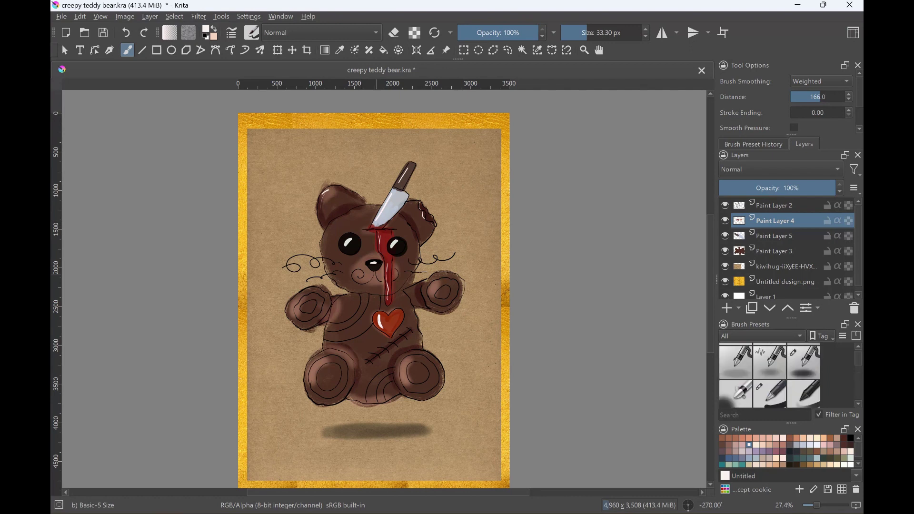
pyautogui.click(804, 362)
pyautogui.moveTo(320, 372); pyautogui.dragTo(312, 362)
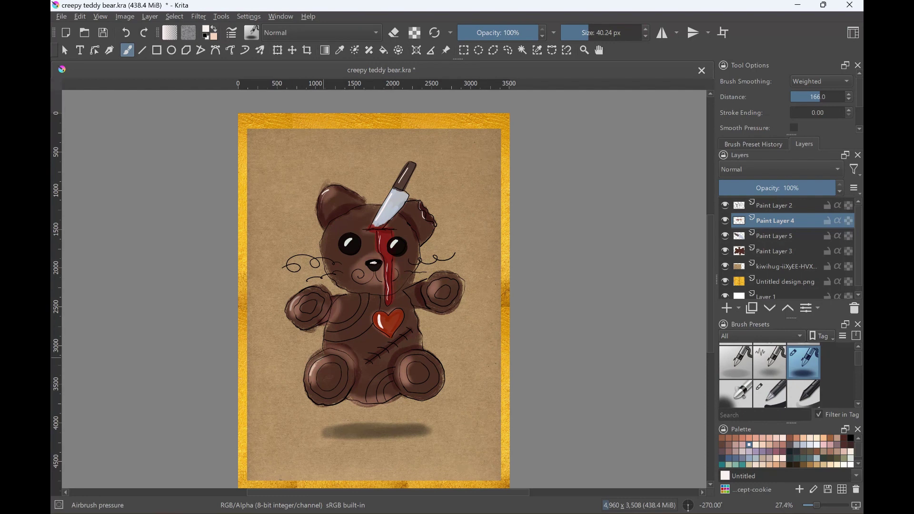
pyautogui.moveTo(410, 358); pyautogui.dragTo(403, 375)
pyautogui.moveTo(368, 258)
pyautogui.mouseDown()
pyautogui.moveTo(379, 253)
pyautogui.moveTo(364, 287)
pyautogui.mouseUp()
pyautogui.click(614, 33)
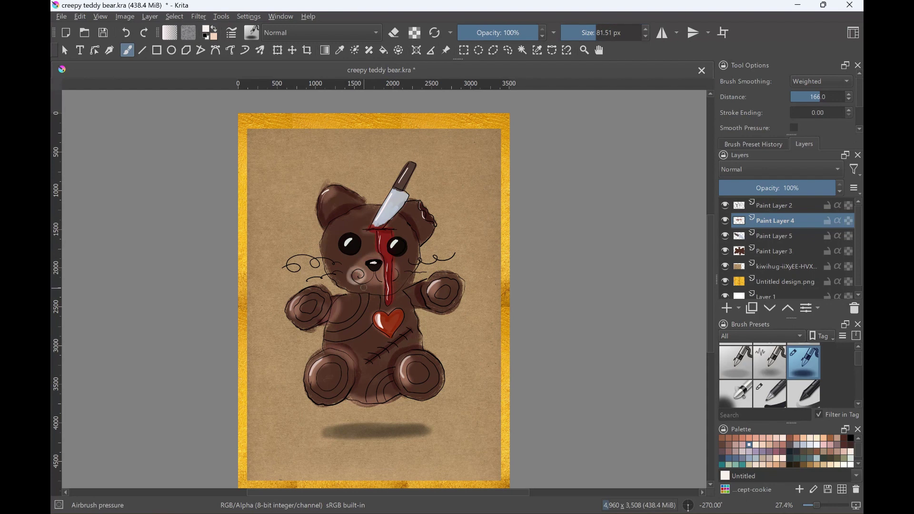
pyautogui.click(125, 32)
# Blush both cheeks soft pink and sample the dark maroon colour.
pyautogui.scroll(-3, 786, 451)
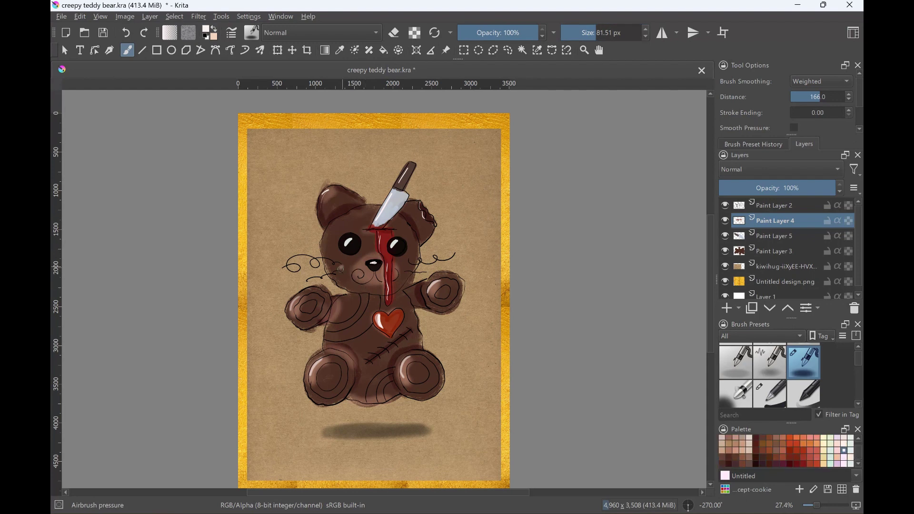
pyautogui.moveTo(341, 269); pyautogui.dragTo(343, 268)
pyautogui.moveTo(412, 270); pyautogui.dragTo(408, 268)
pyautogui.keyDown('ctrl'); pyautogui.click(378, 294); pyautogui.keyUp('ctrl')
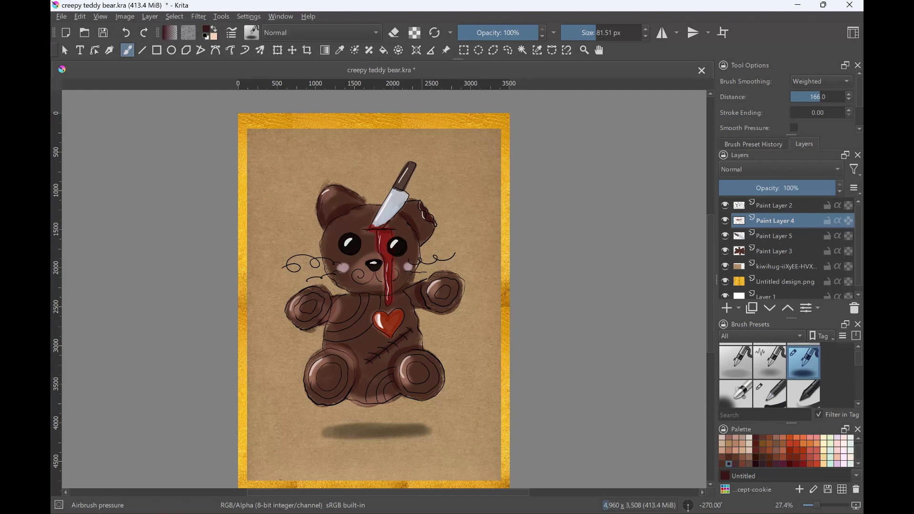
# Try a soft-eraser stroke on Paint Layer 3's right cheek, undo it, and save.
pyautogui.press('pagedown')
pyautogui.press('pagedown')
pyautogui.press('e')
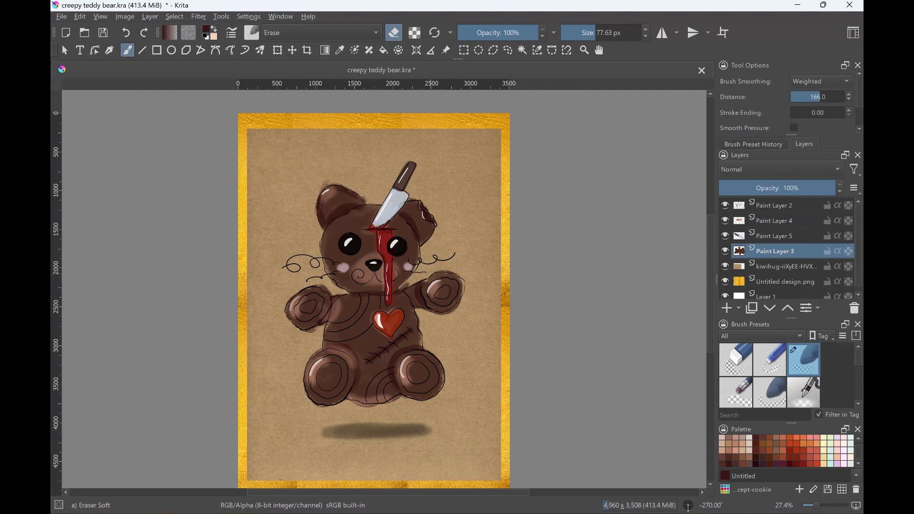
pyautogui.moveTo(402, 288); pyautogui.dragTo(413, 274)
pyautogui.hotkey('ctrl', 'z')
pyautogui.hotkey('ctrl', 's')
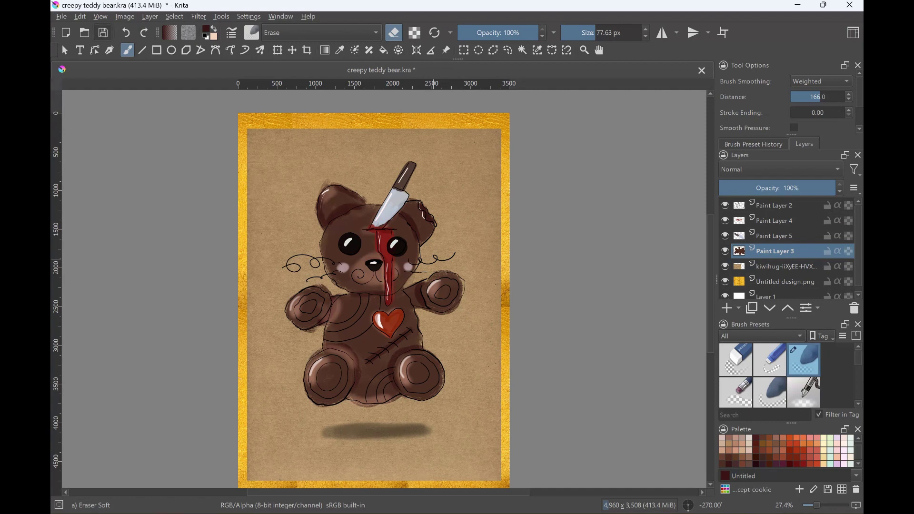